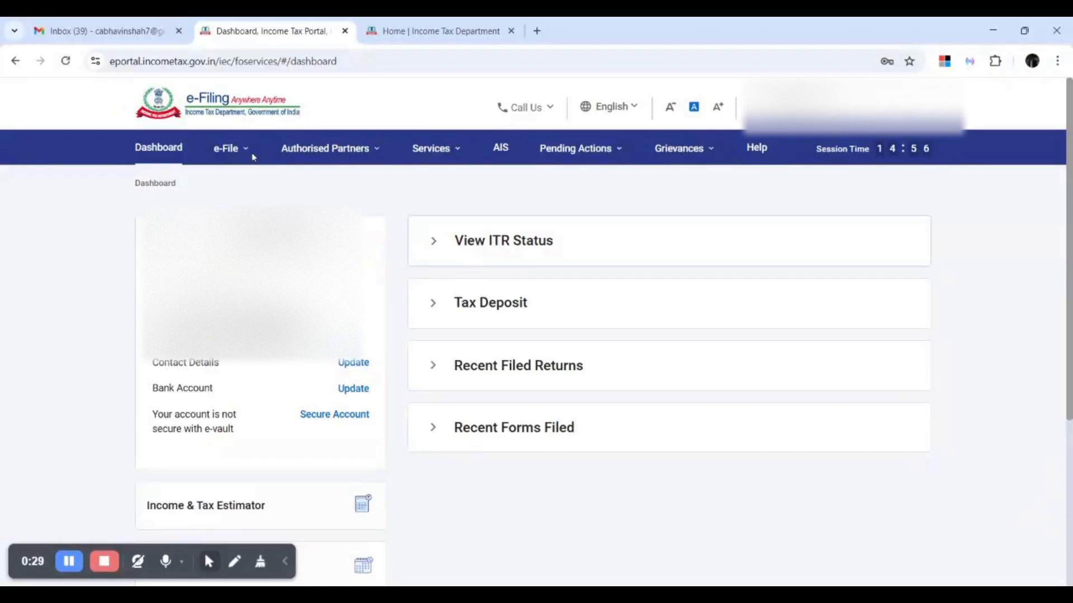
Navigate through the e-File menu to the e-Pay Tax page.
click(324, 148)
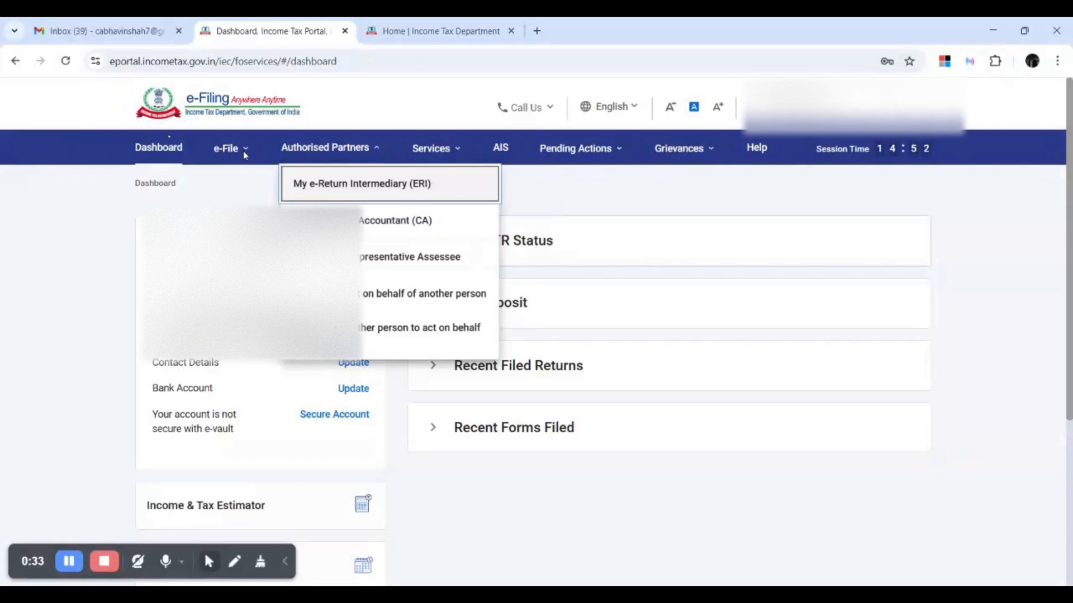
click(243, 150)
click(268, 256)
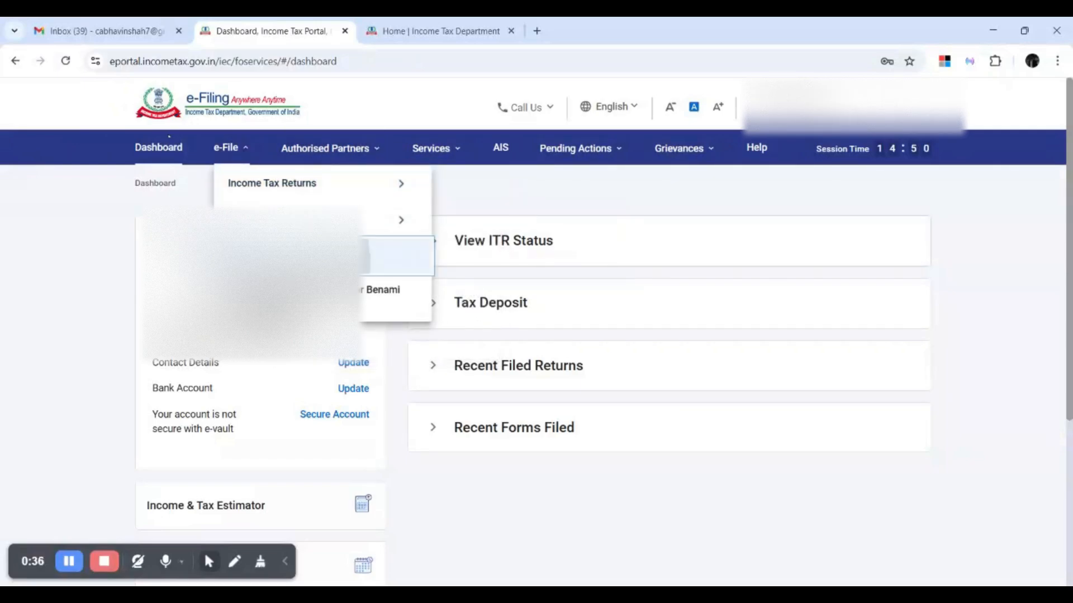
scroll(621, 335, down, 2)
scroll(529, 270, up, 3)
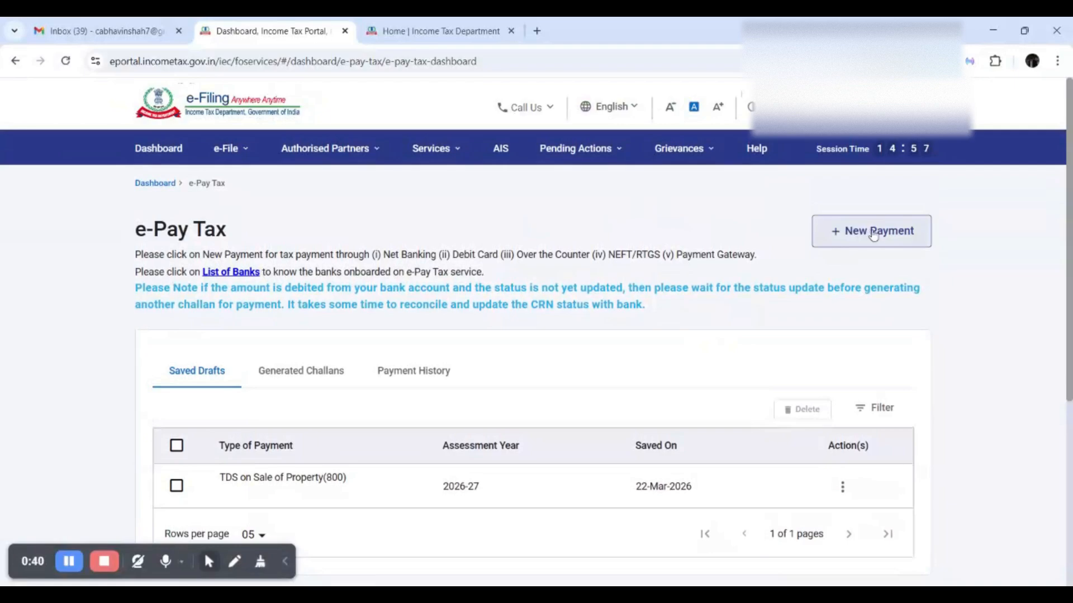
Start a New Payment and choose the 26 QB (TDS on Sale of Property) option.
click(903, 239)
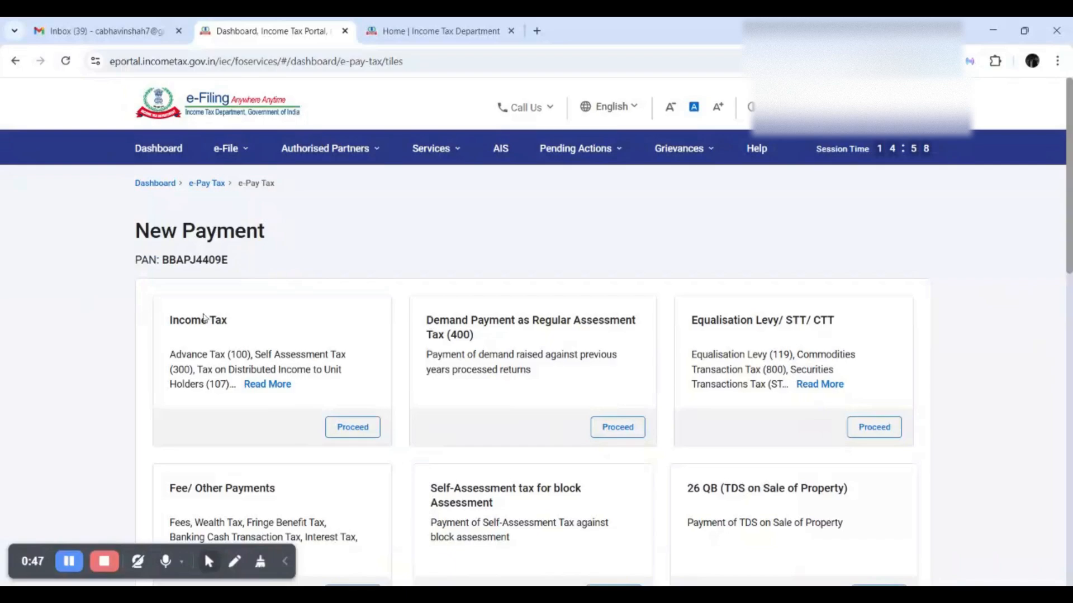
scroll(204, 317, down, 3)
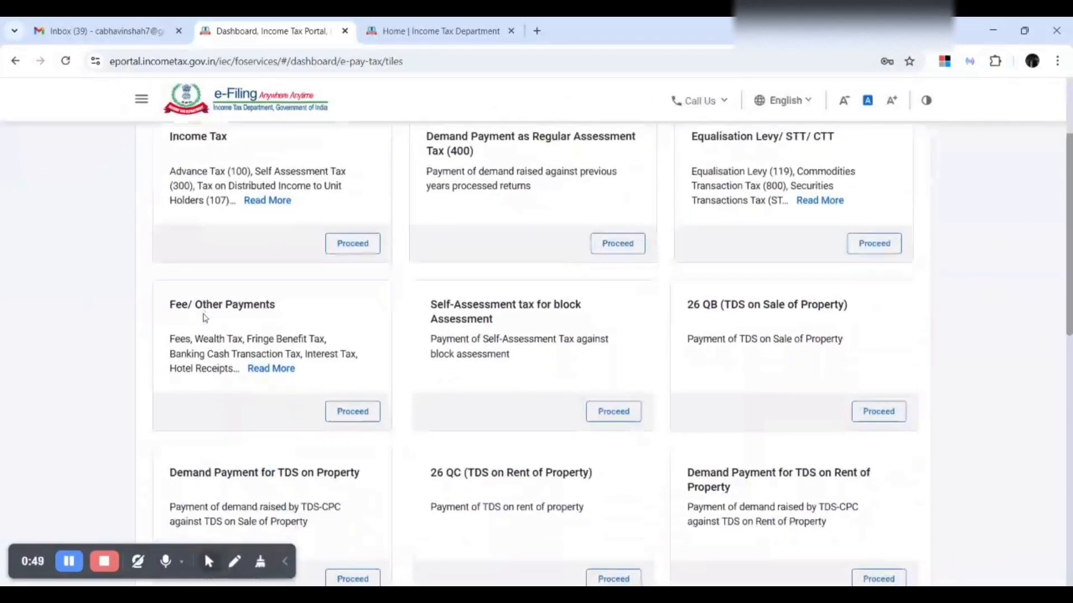
scroll(203, 316, down, 2)
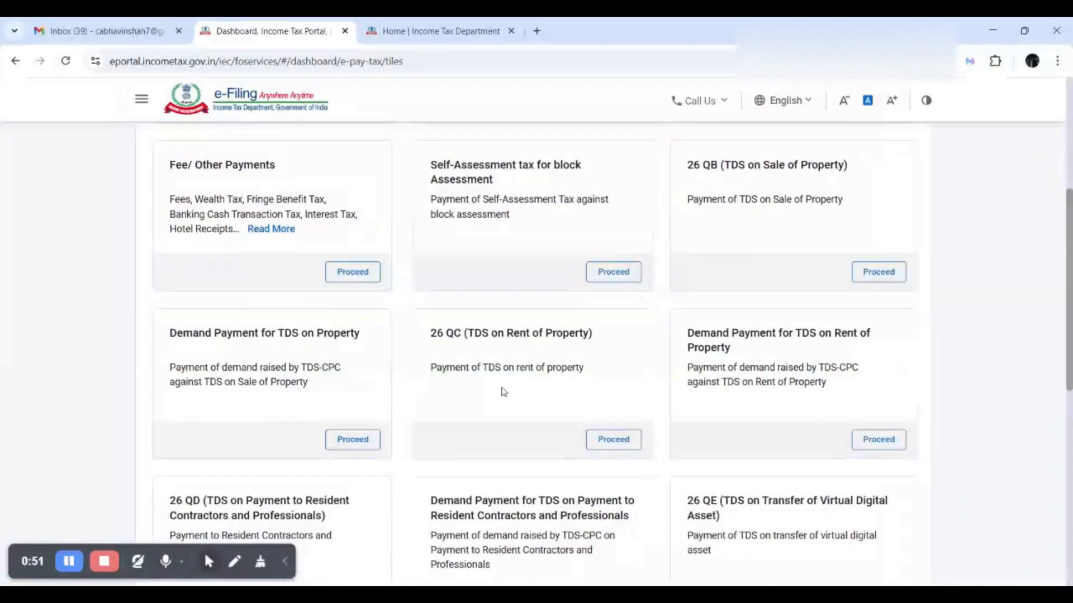
scroll(768, 292, up, 1)
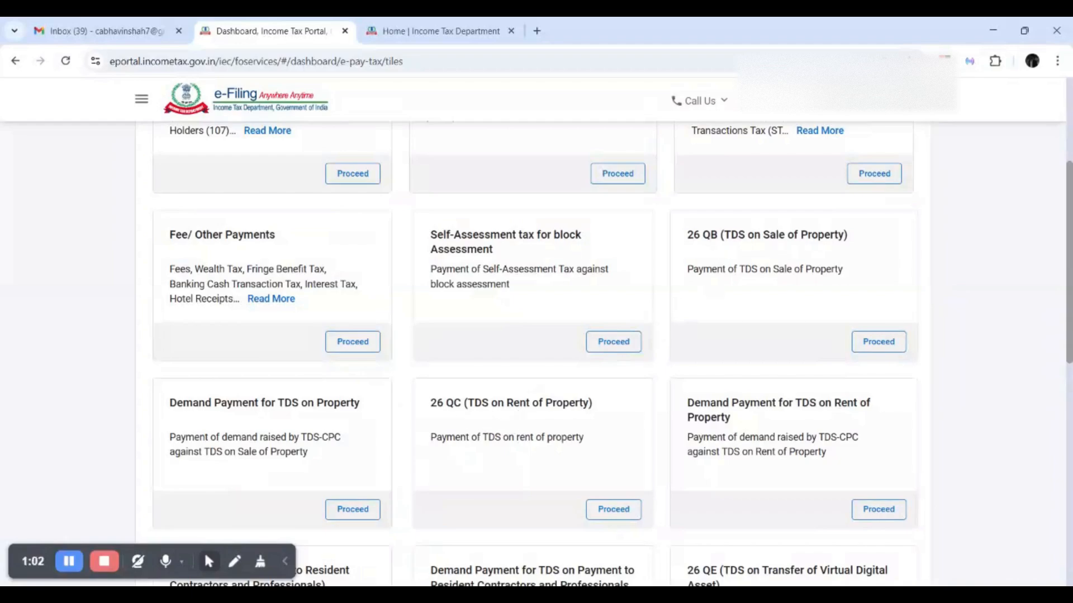
click(888, 347)
Mark the seller's residential status as Resident on the 26QB buyer details.
scroll(981, 318, down, 4)
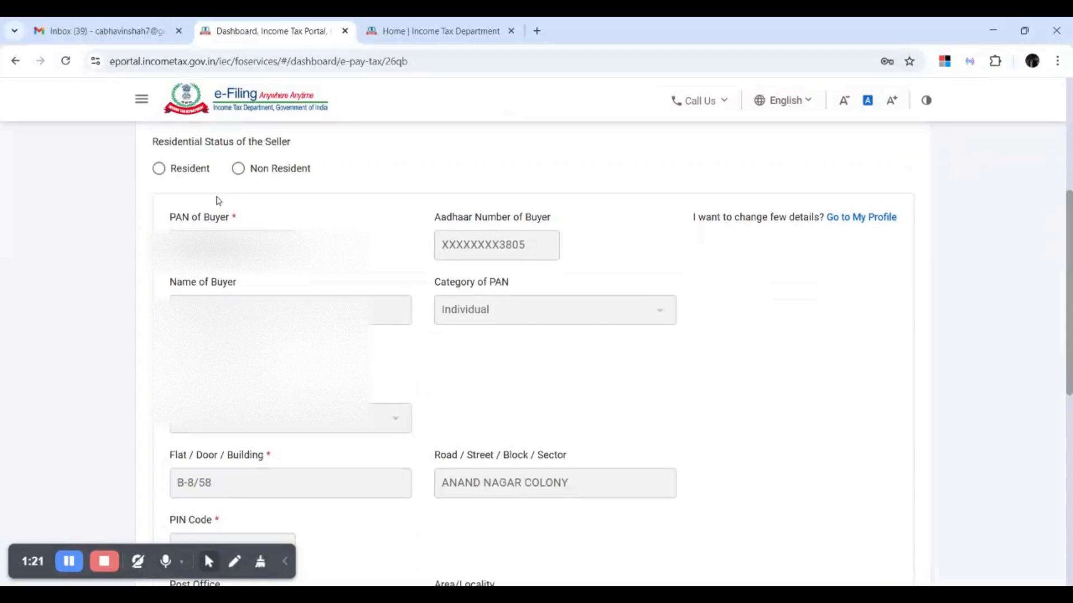
scroll(217, 202, up, 1)
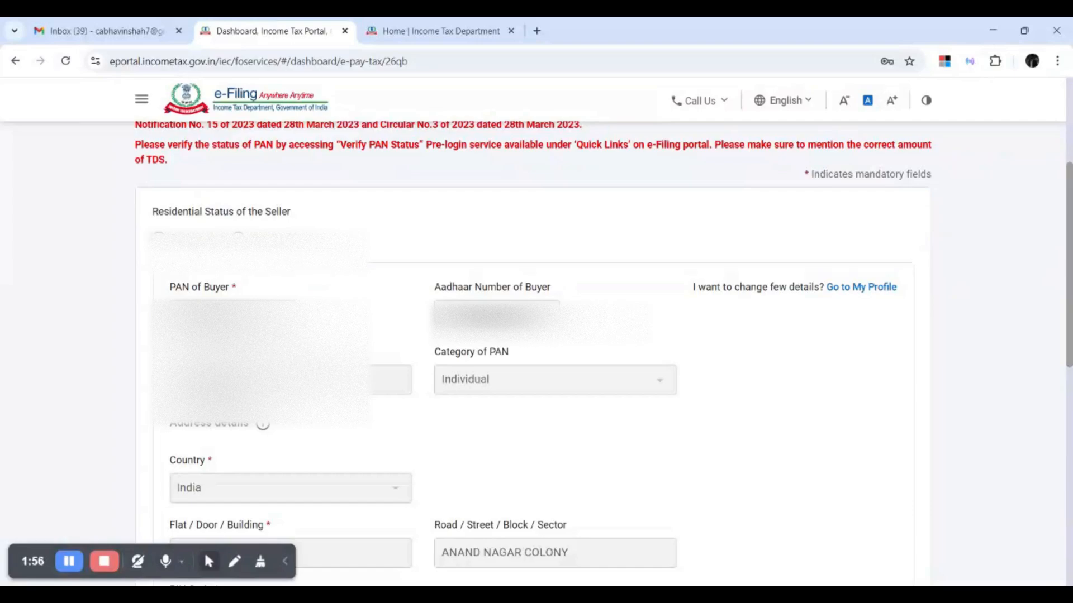
click(159, 236)
scroll(348, 276, down, 10)
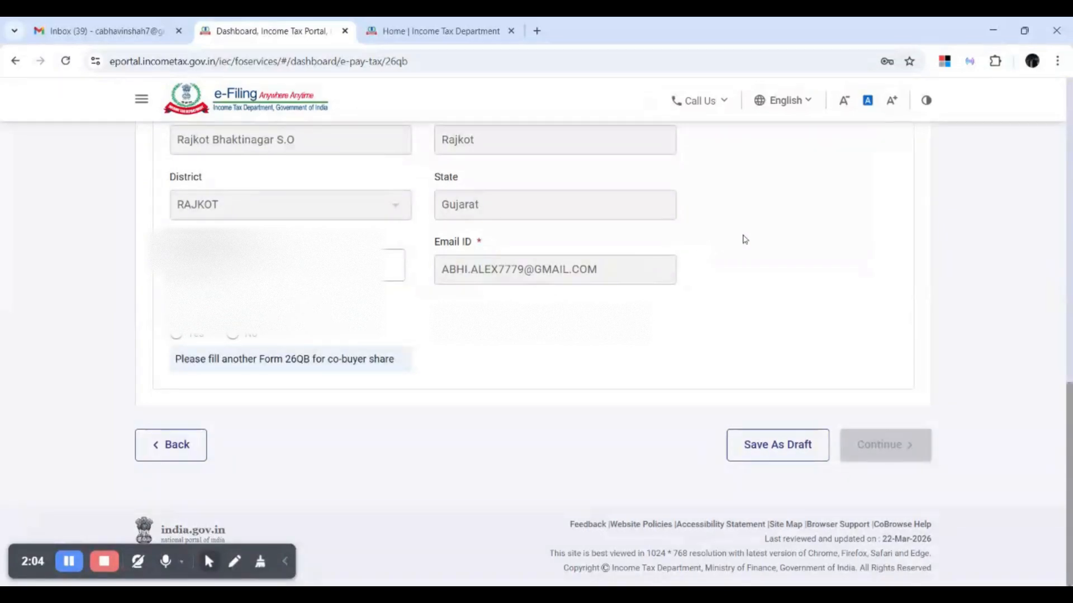
scroll(742, 237, up, 10)
Answer No to 'Whether more than one Buyer' on the 26QB form.
scroll(744, 239, down, 4)
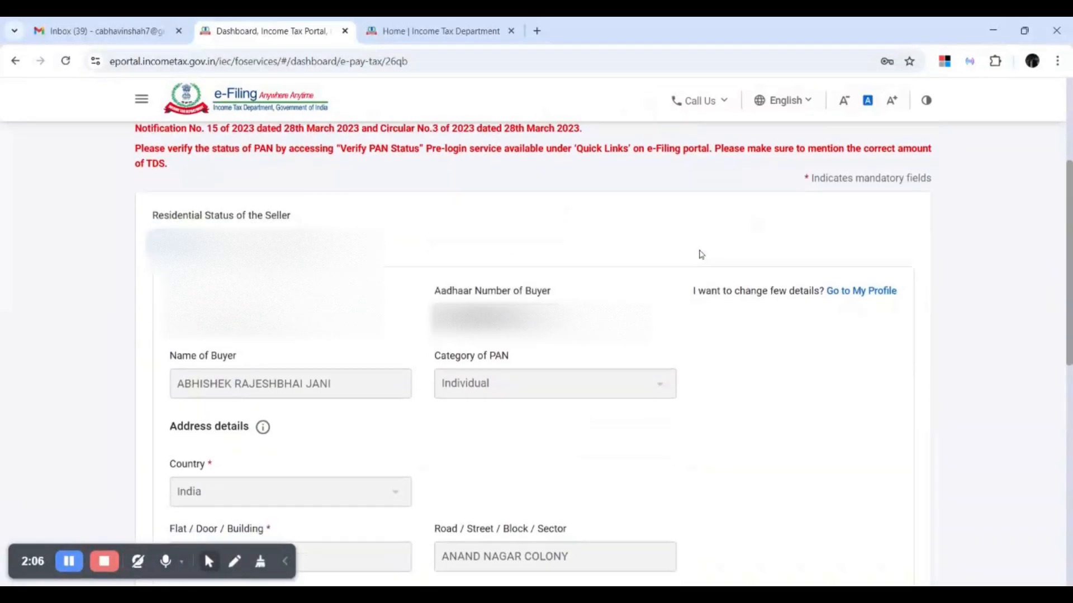
scroll(711, 275, up, 6)
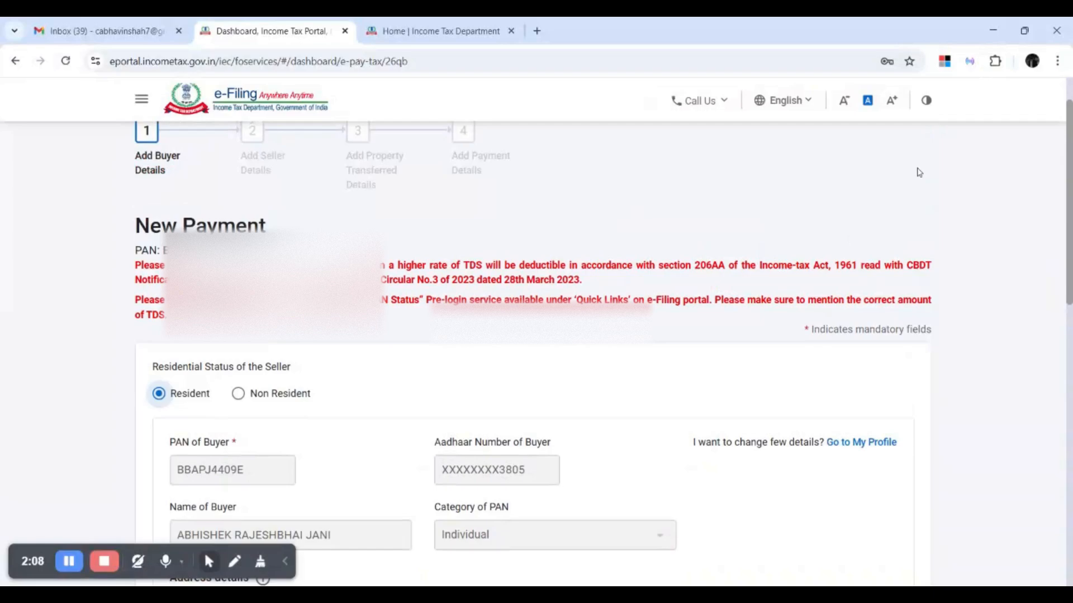
scroll(917, 170, up, 3)
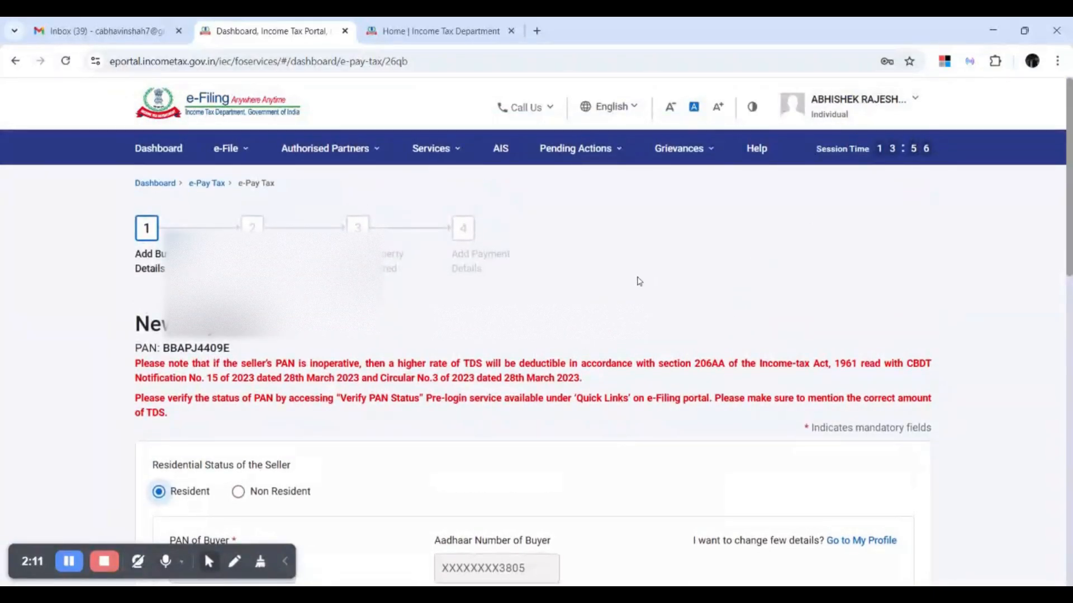
scroll(570, 294, down, 10)
scroll(507, 286, down, 3)
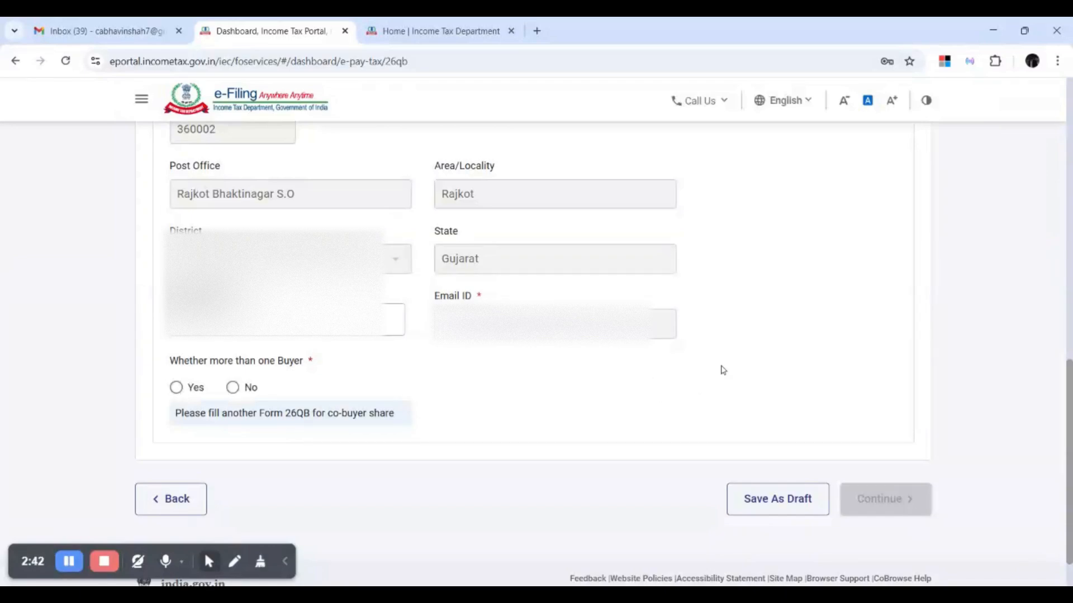
scroll(723, 370, up, 10)
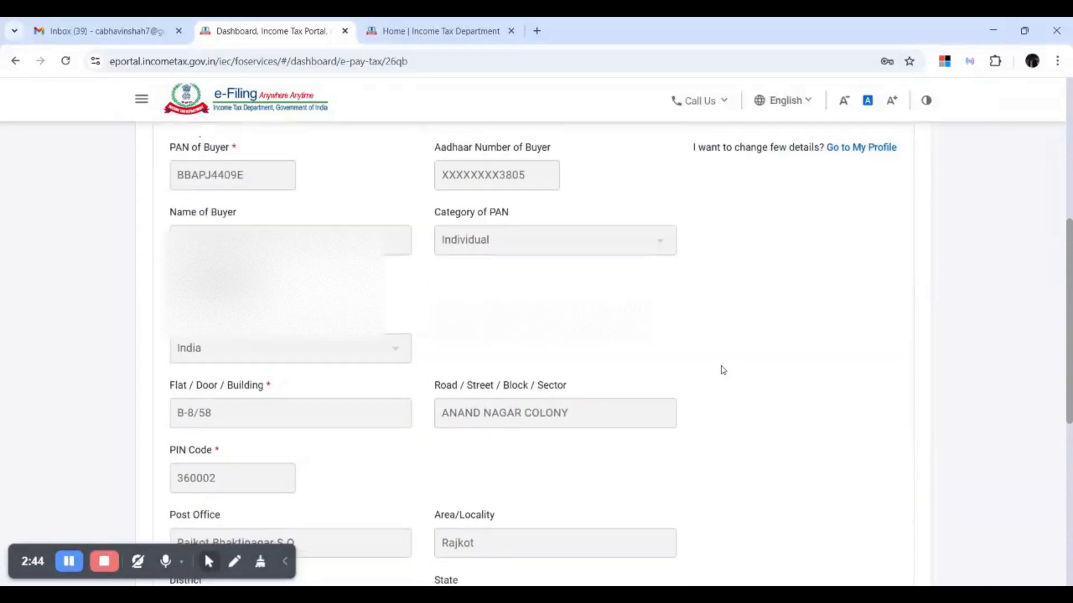
scroll(723, 370, down, 5)
scroll(722, 370, down, 7)
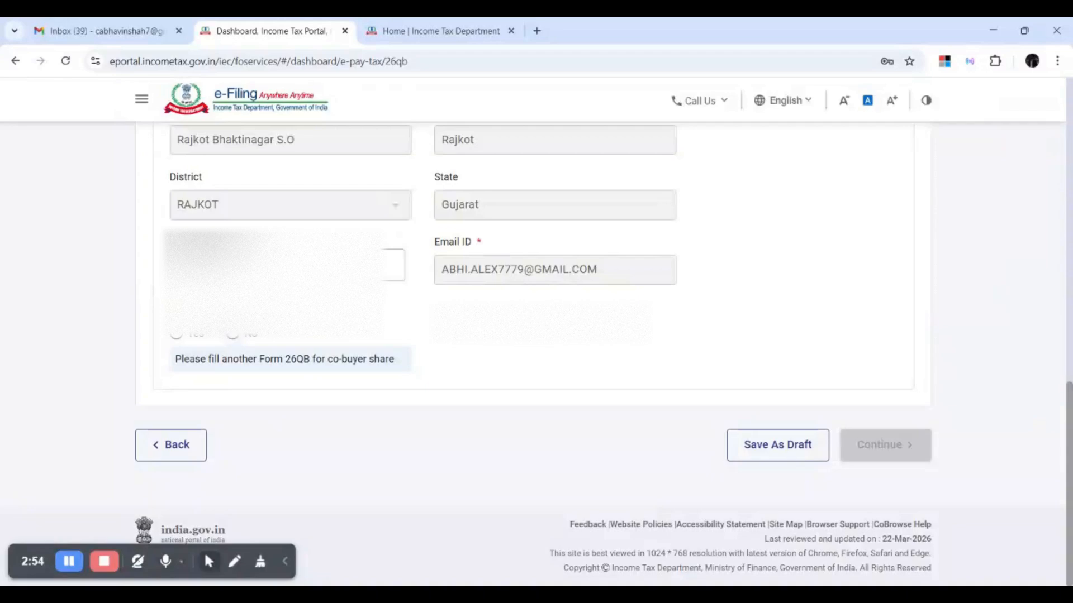
click(232, 334)
Continue to the seller details step and review its still-empty address and contact fields.
click(886, 445)
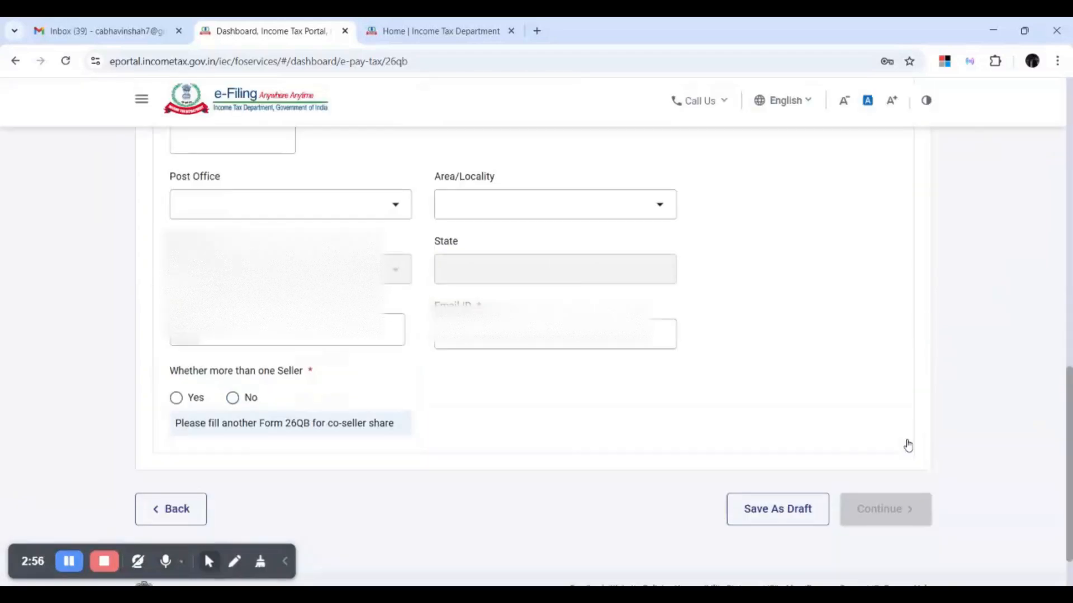
scroll(799, 392, down, 5)
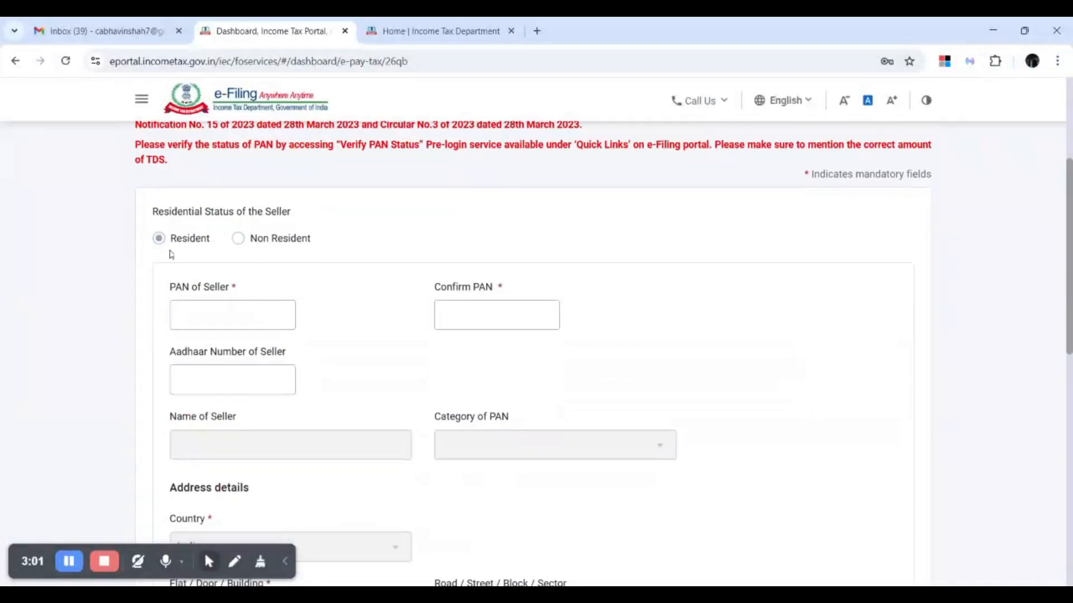
scroll(536, 358, down, 1)
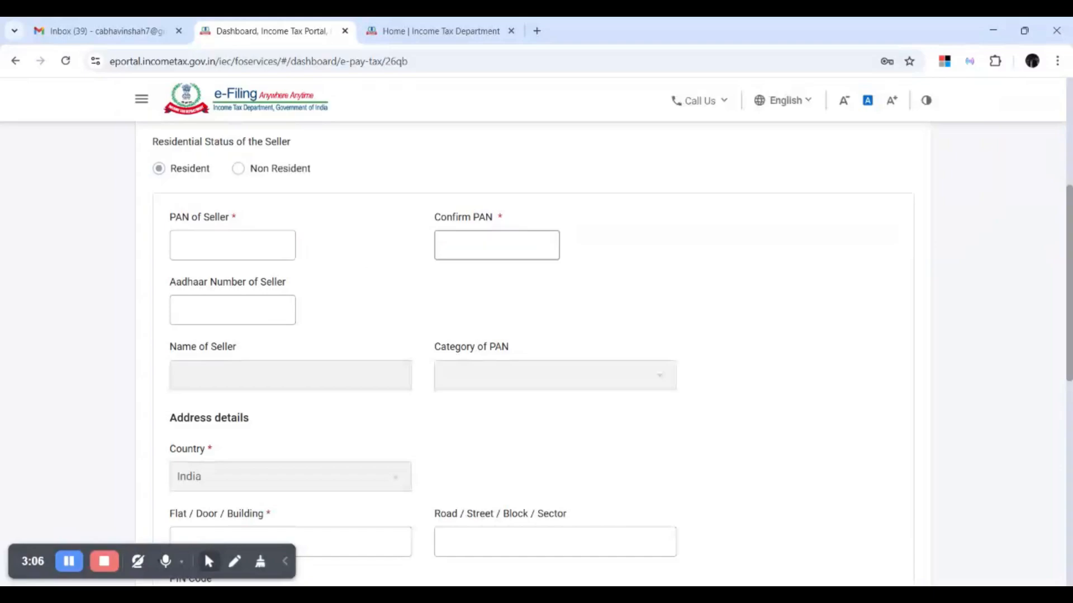
scroll(232, 310, down, 1)
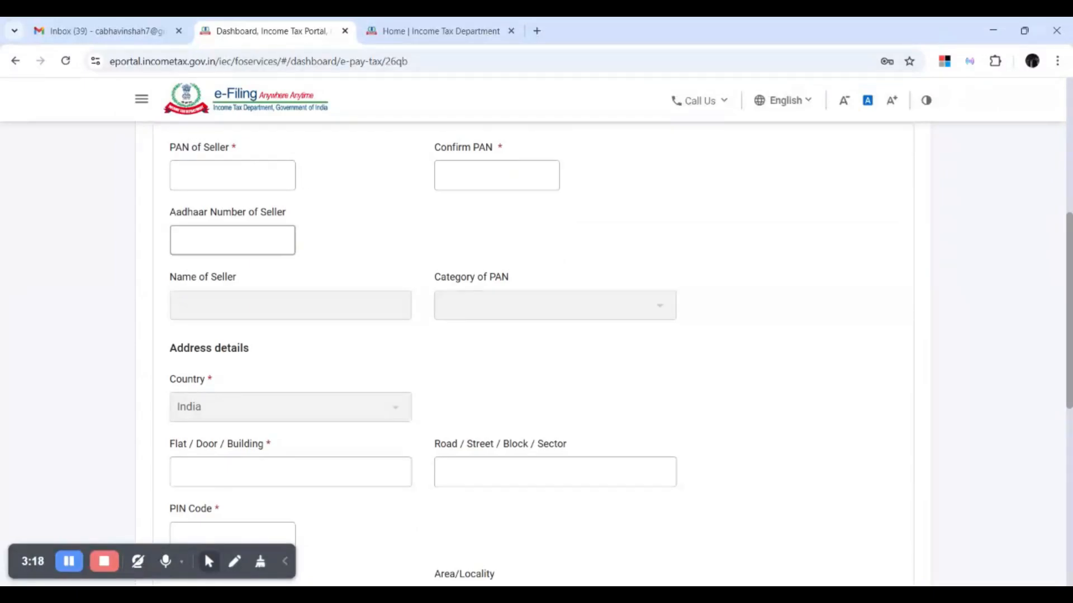
scroll(536, 354, down, 3)
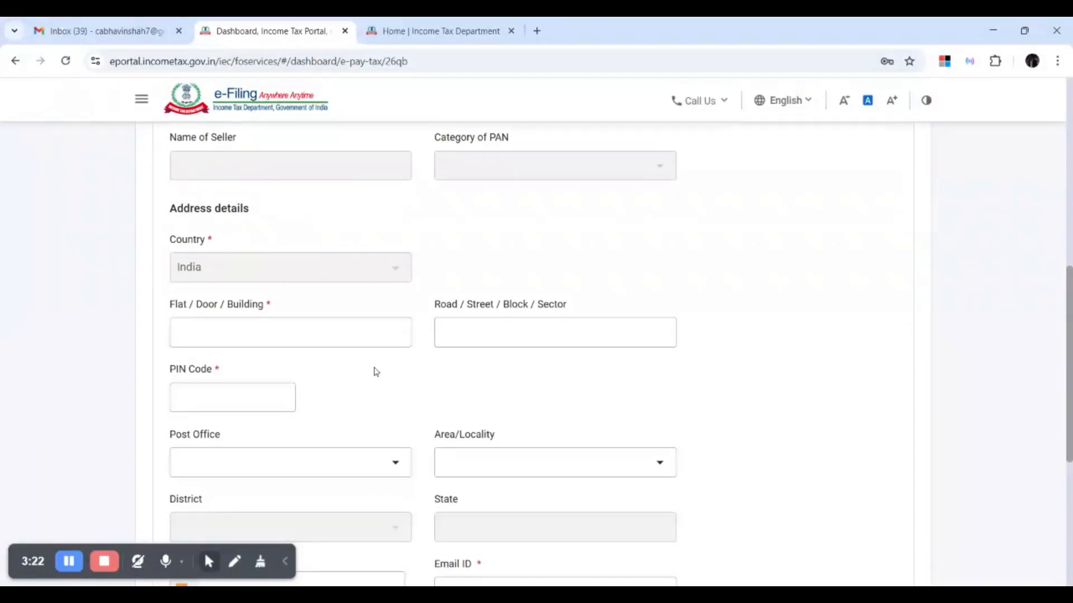
scroll(285, 375, down, 3)
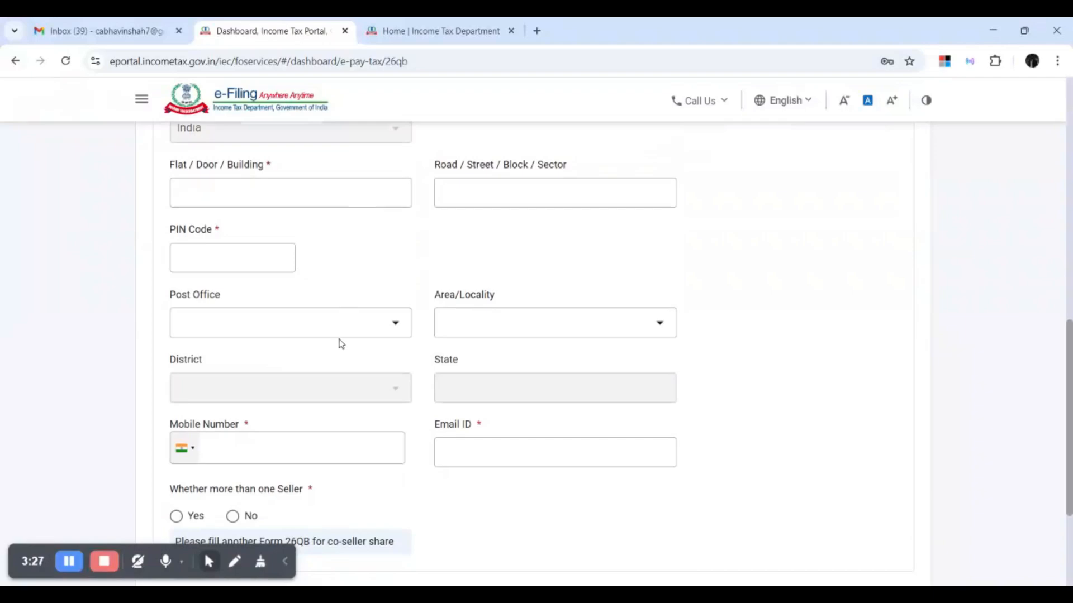
scroll(782, 363, down, 1)
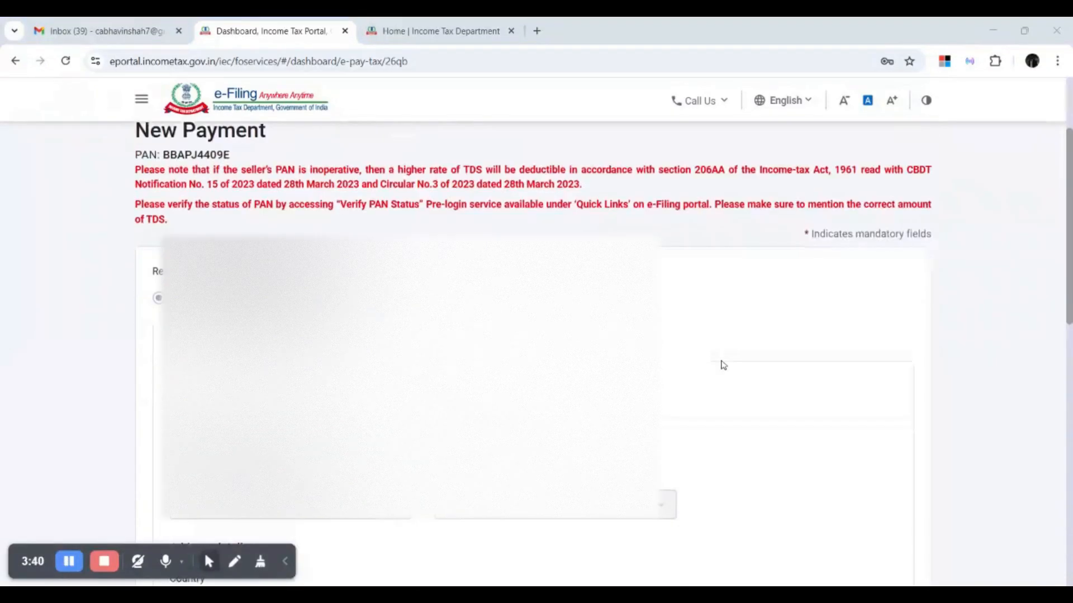
scroll(723, 364, down, 10)
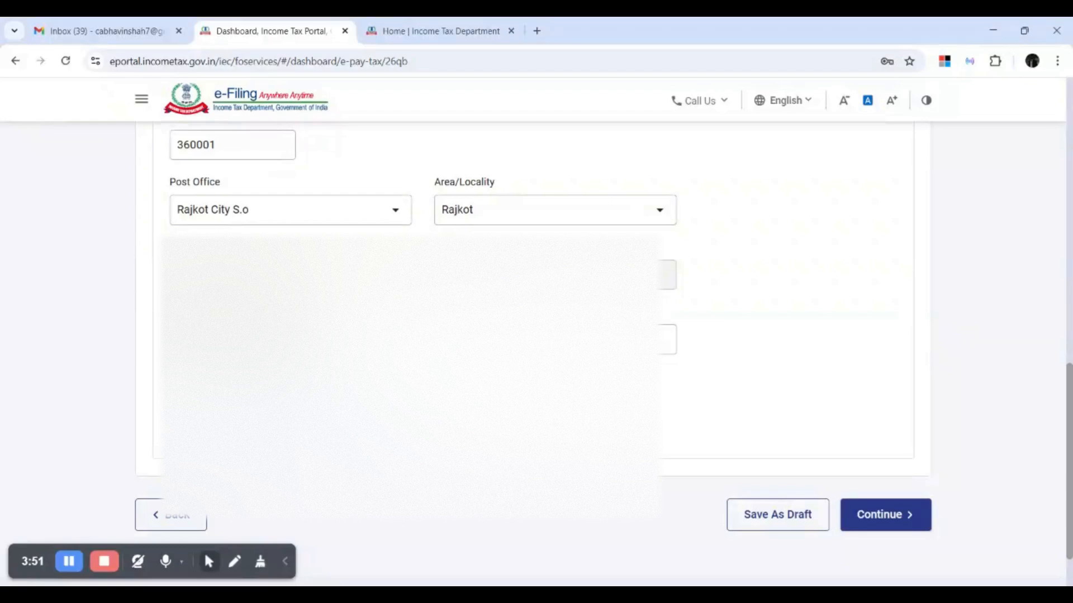
Continue to the property details form and mark the property type as Building.
click(905, 519)
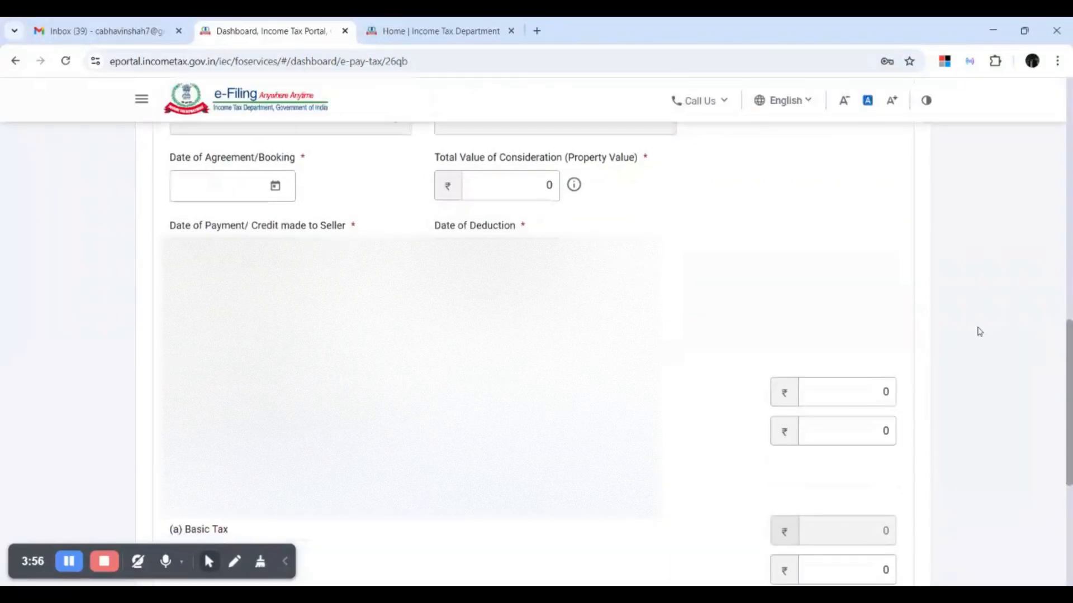
scroll(974, 328, down, 2)
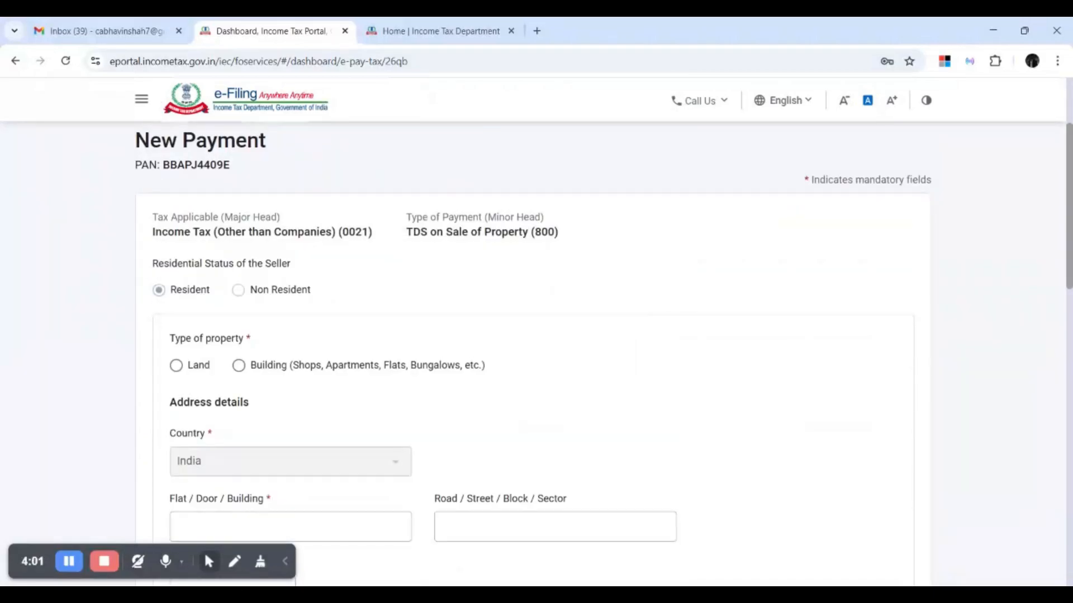
scroll(551, 331, down, 1)
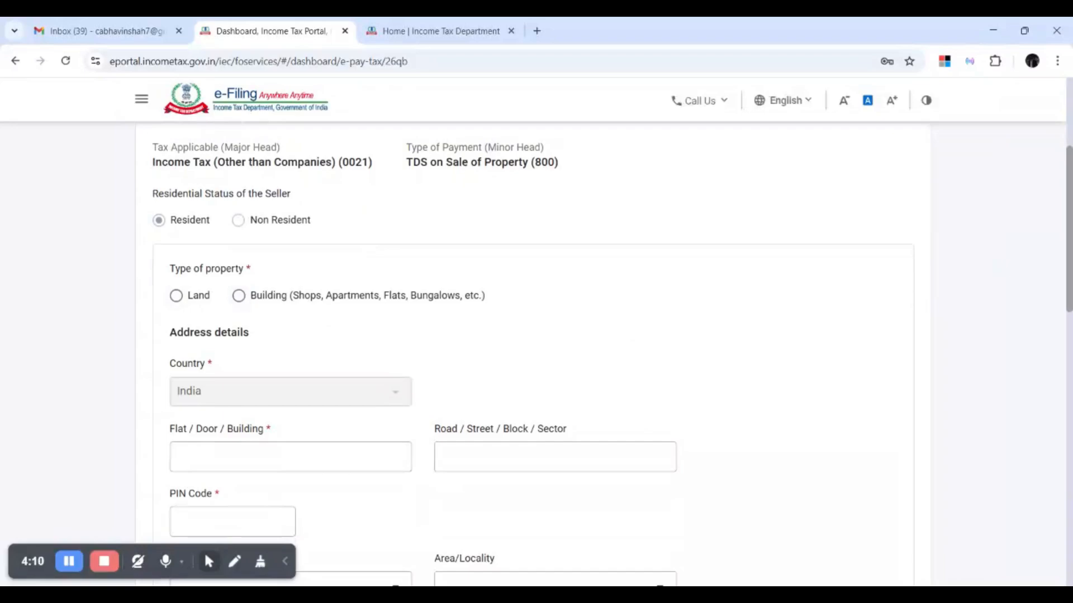
click(236, 298)
Enter XYZ for flat/building and road/street, and PIN code 360001.
scroll(279, 317, down, 3)
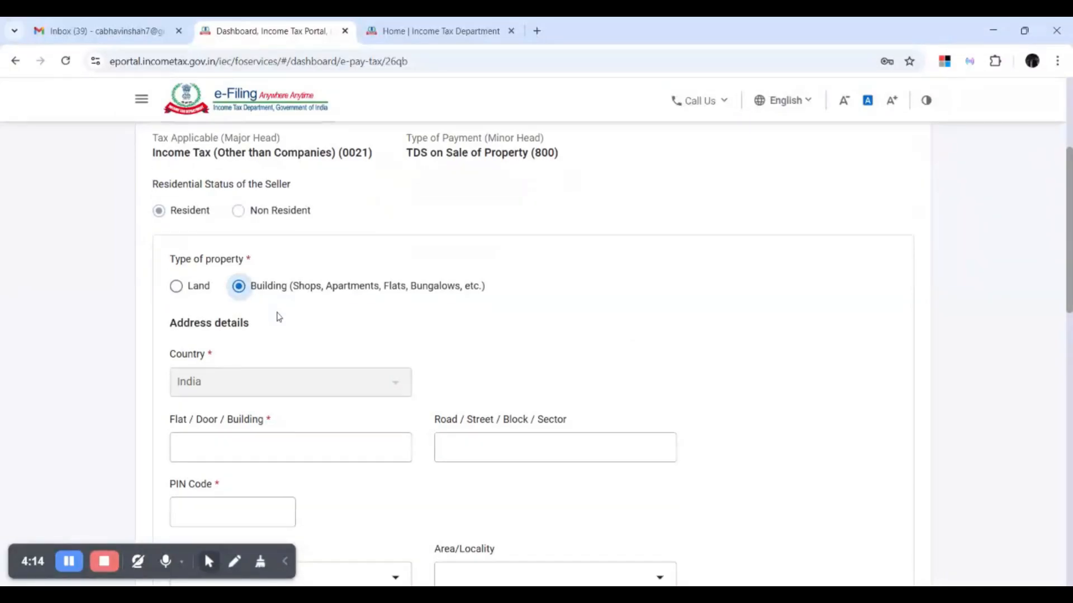
click(275, 316)
text(XYZ)
key(Tab)
text(XYZ)
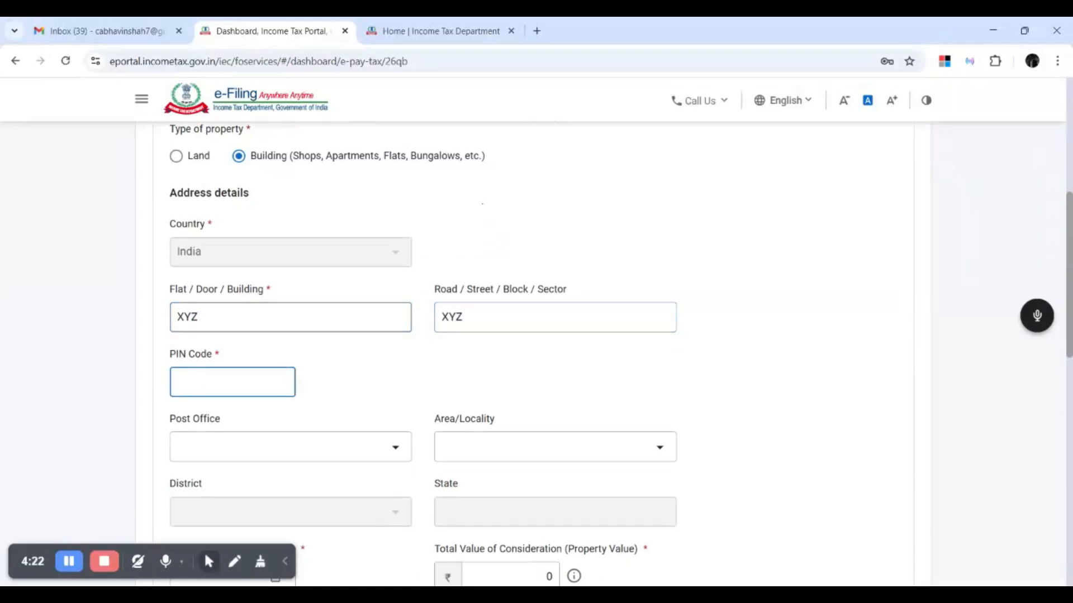
text(360001)
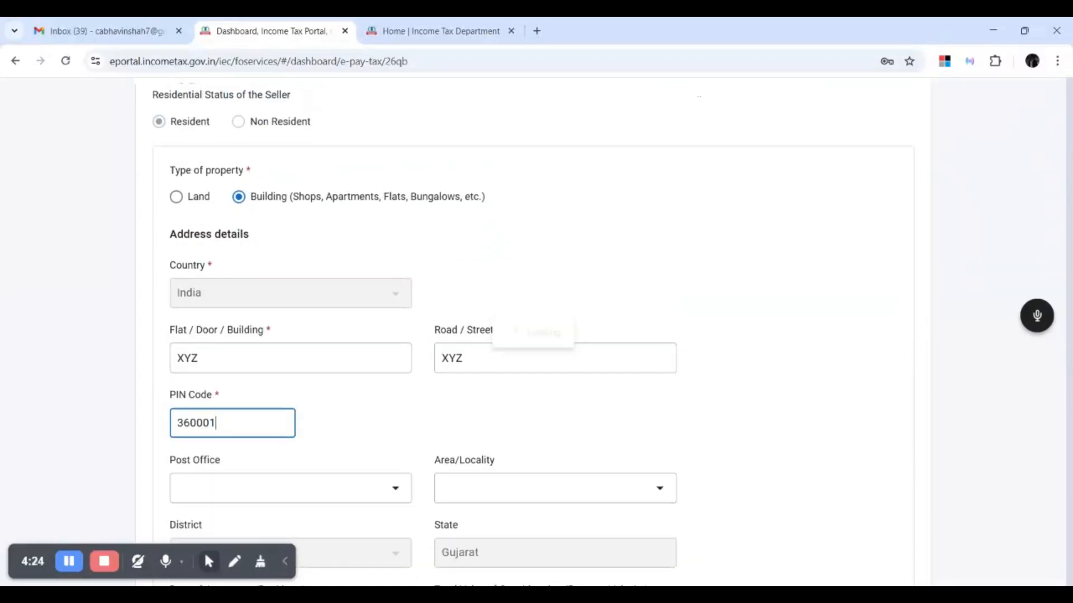
key(Tab)
Choose Rajkot City S.o as the post office and Rajkot as the area/locality.
scroll(340, 328, down, 3)
click(352, 310)
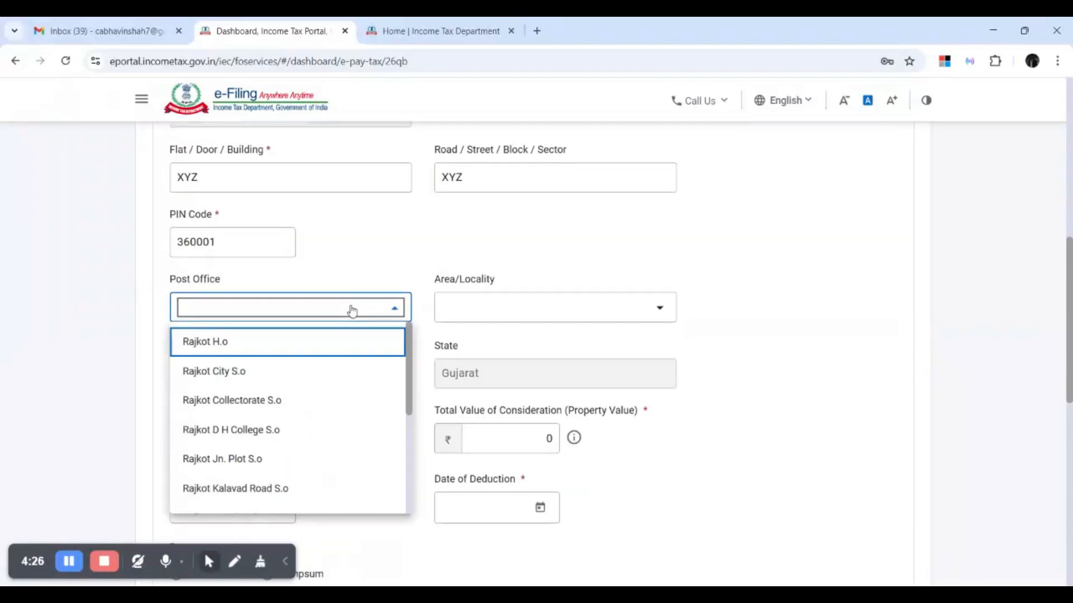
click(214, 371)
click(570, 306)
click(527, 349)
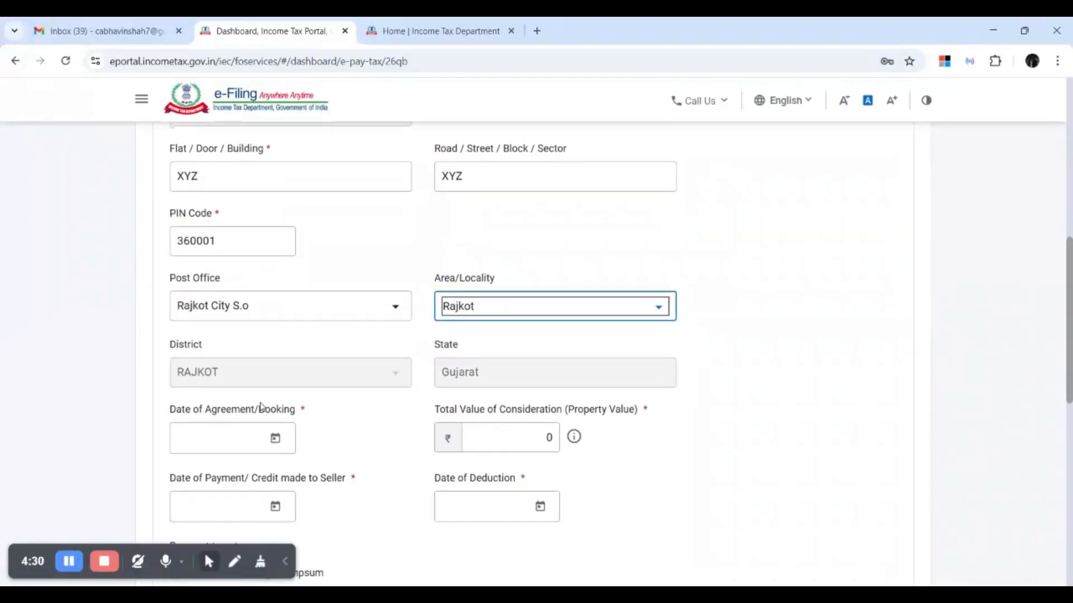
scroll(365, 283, down, 3)
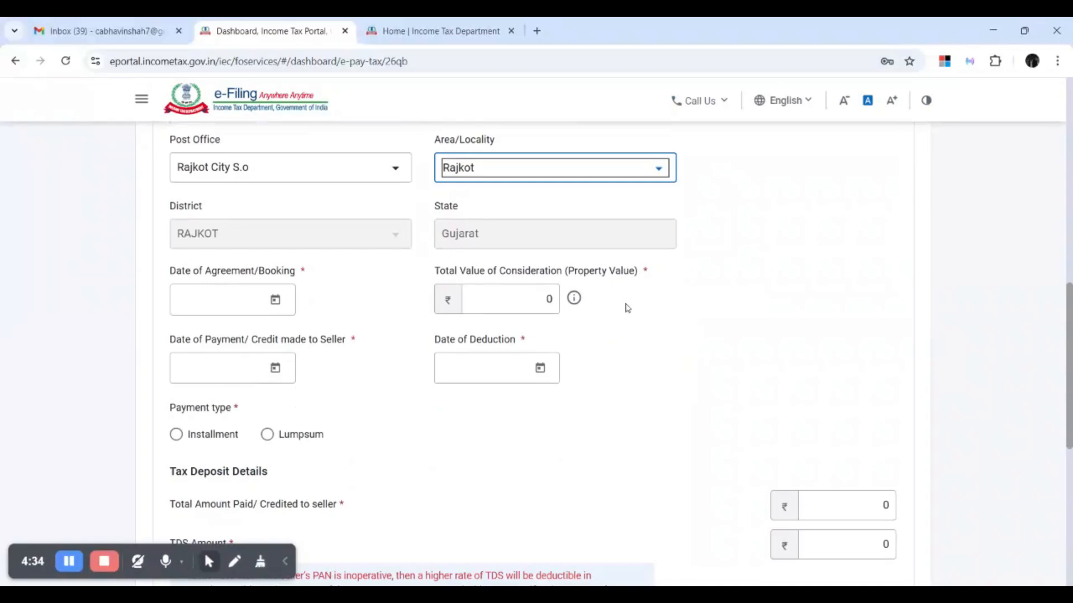
mouse_move(662, 298)
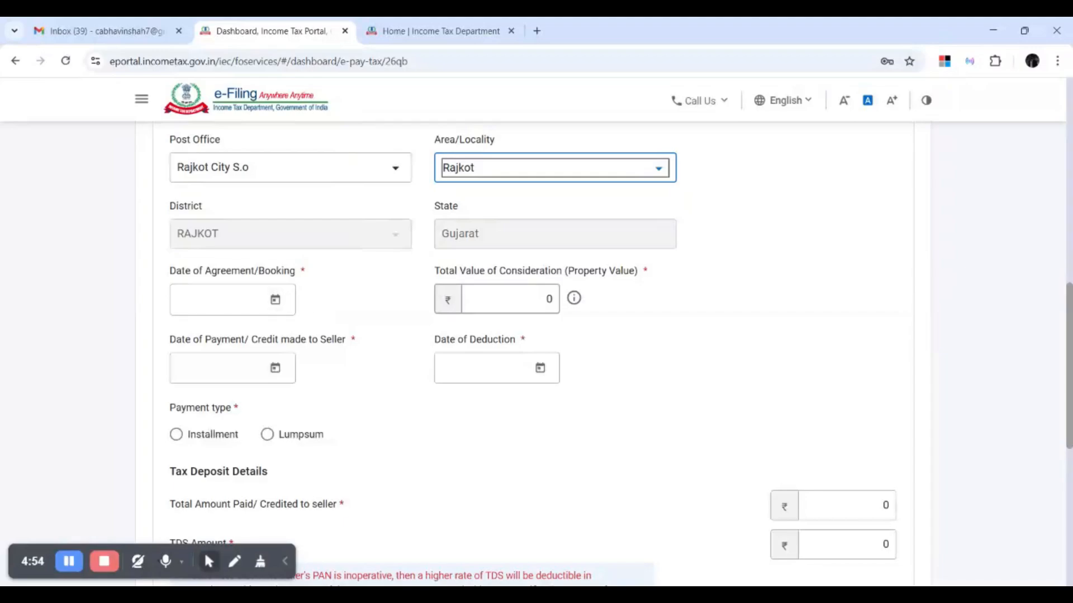
Open the Date of Agreement / Booking calendar.
scroll(268, 281, down, 1)
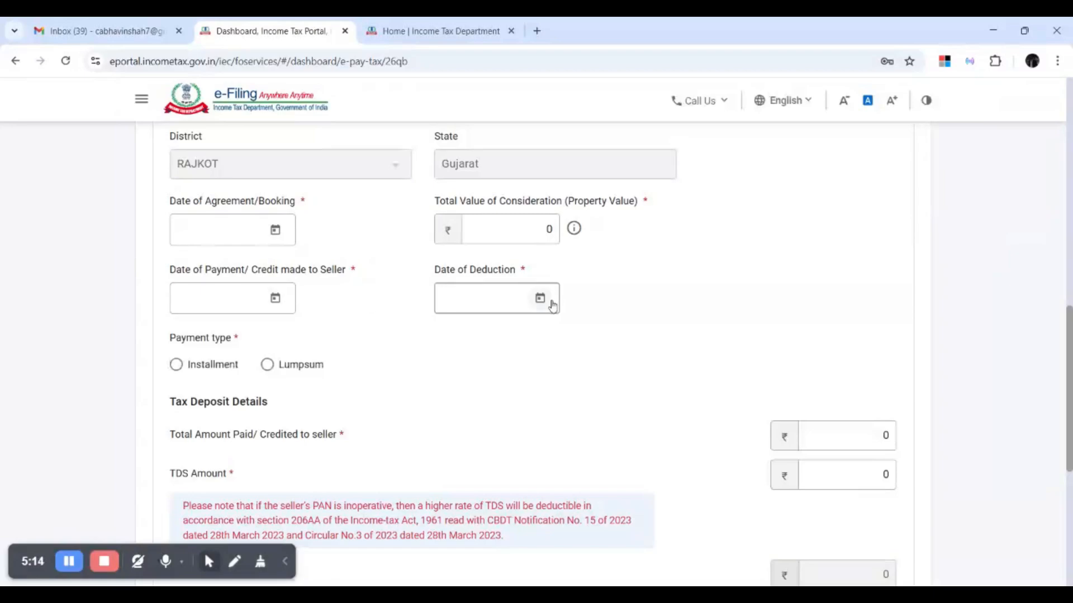
scroll(359, 290, down, 1)
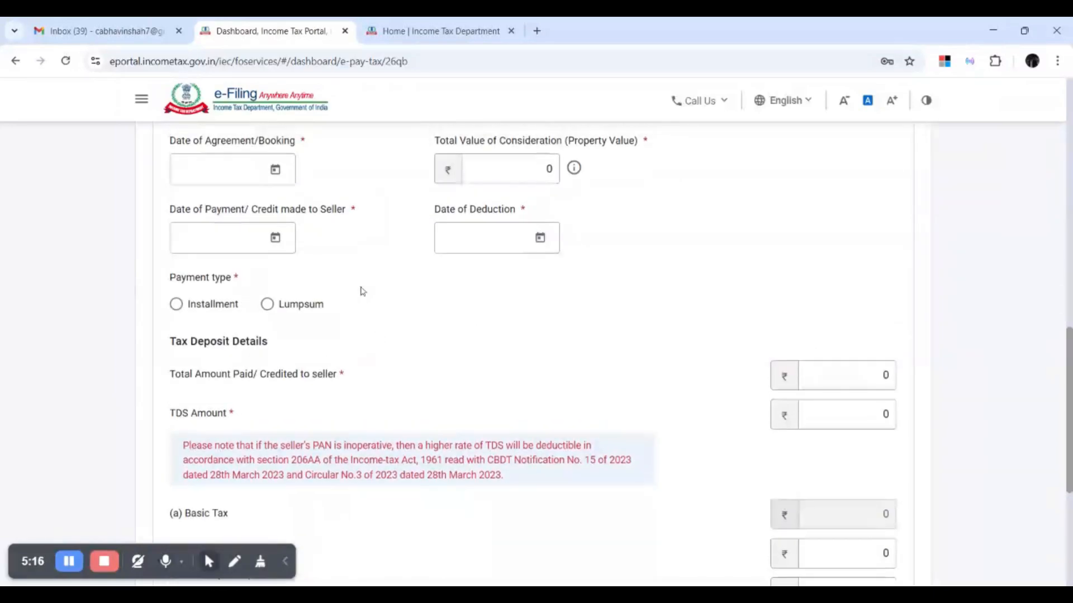
scroll(358, 291, up, 1)
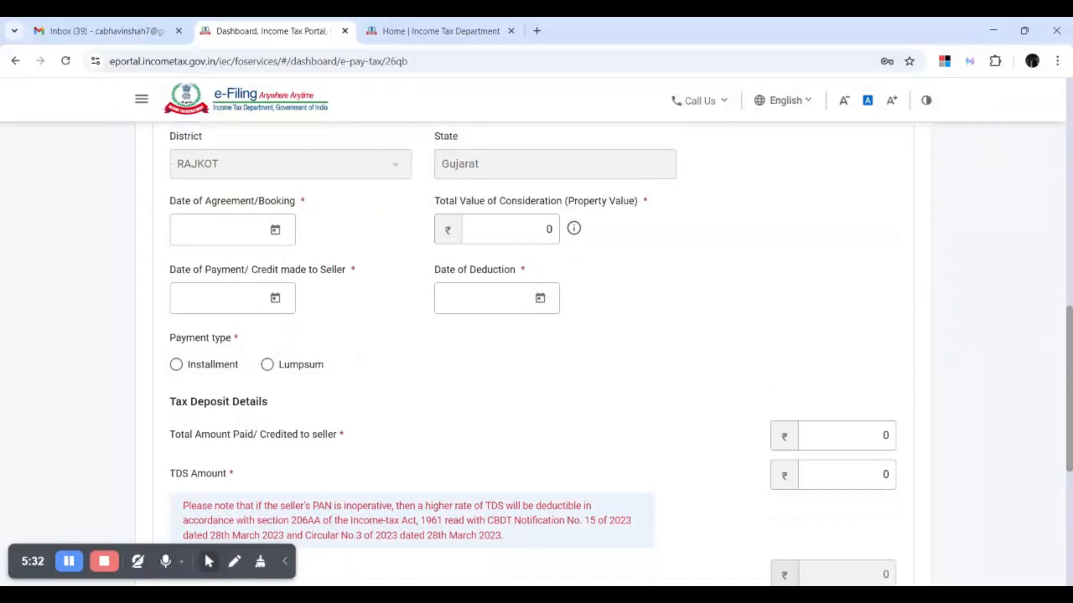
scroll(328, 318, up, 1)
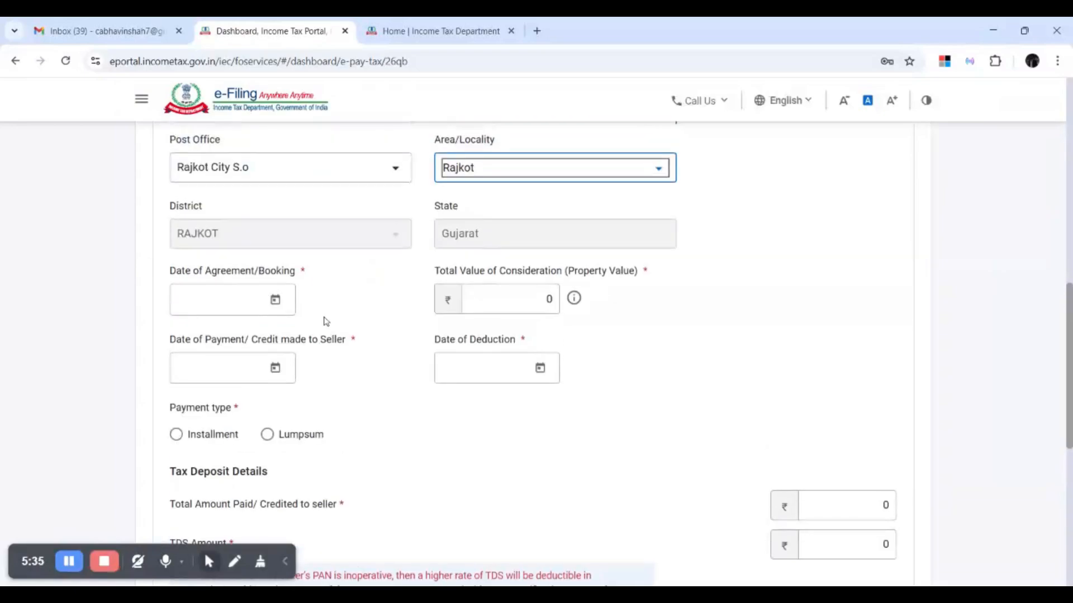
click(284, 311)
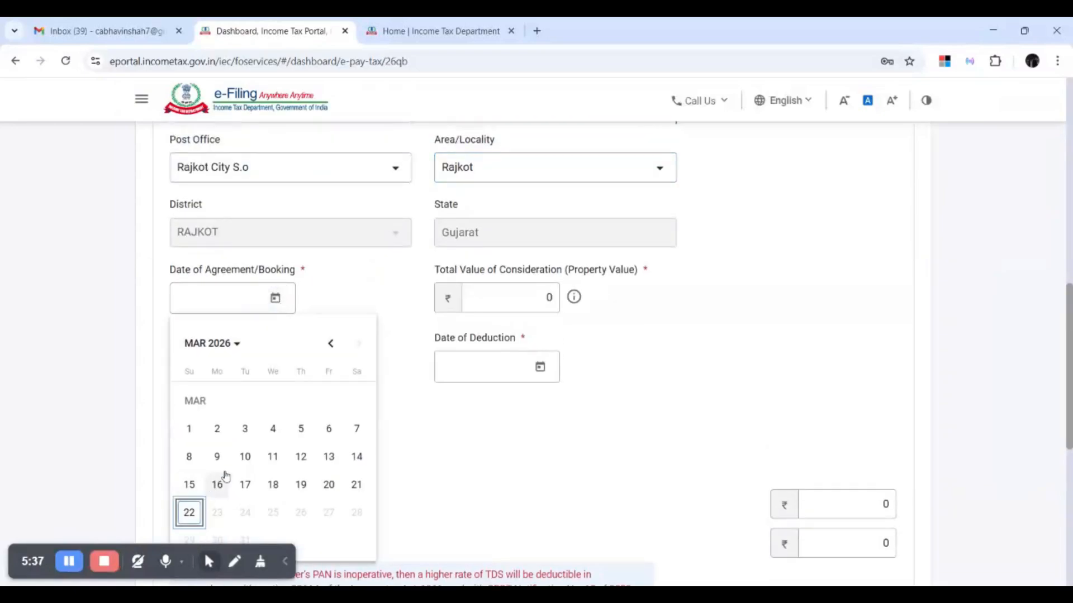
Set the agreement date to 17-Mar-2026 and the property value to ₹70,00,000.
click(240, 488)
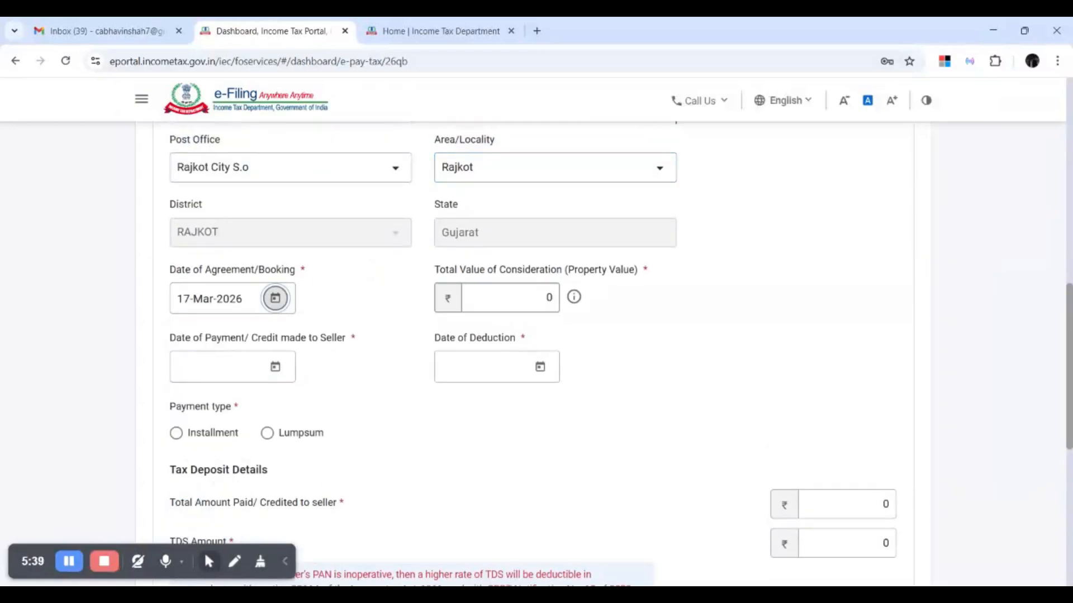
key(Tab)
text(70,00,)
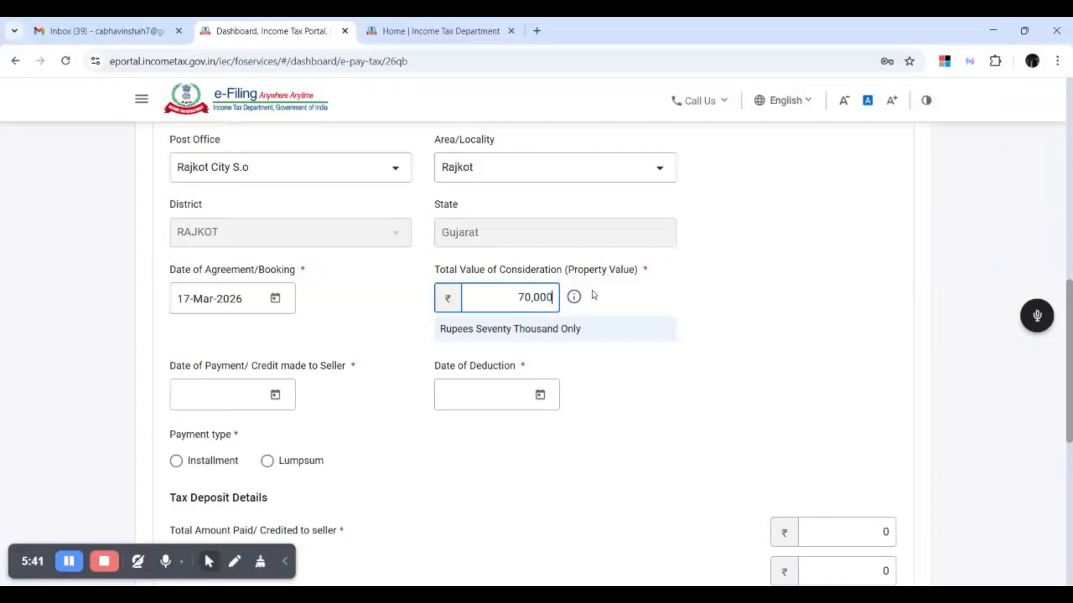
text(000)
key(Tab)
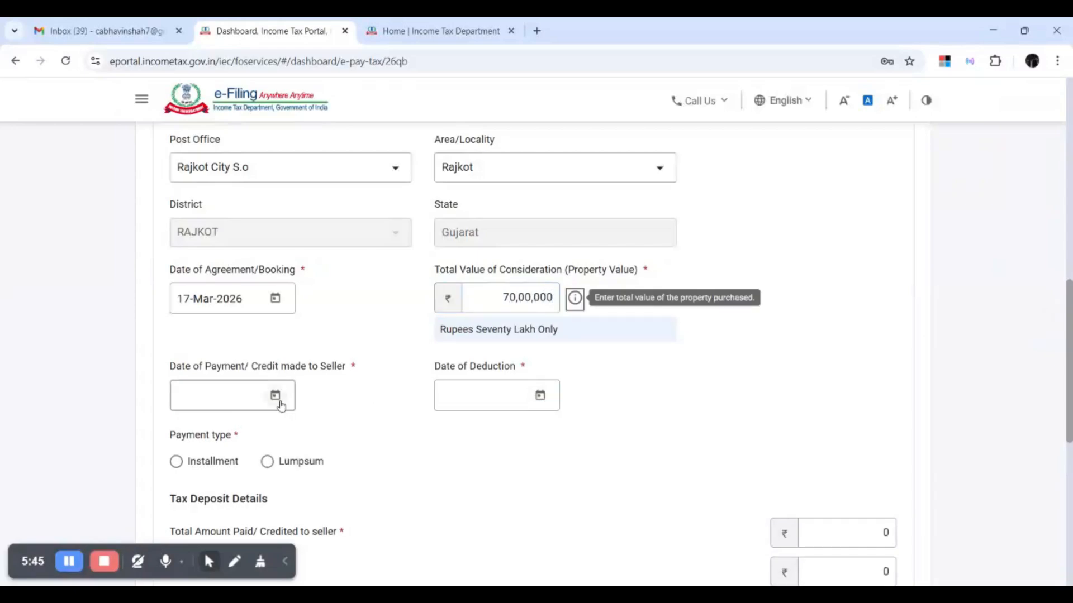
Set the payment date to 21-Mar-2026 and choose Lumpsum as the payment type.
click(280, 403)
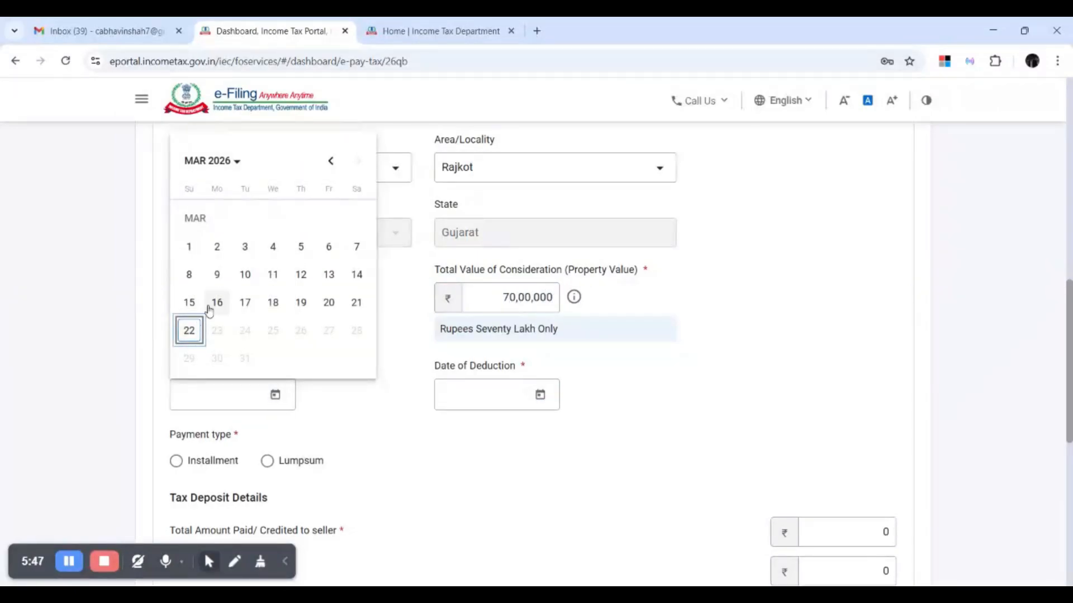
click(357, 300)
scroll(603, 389, down, 3)
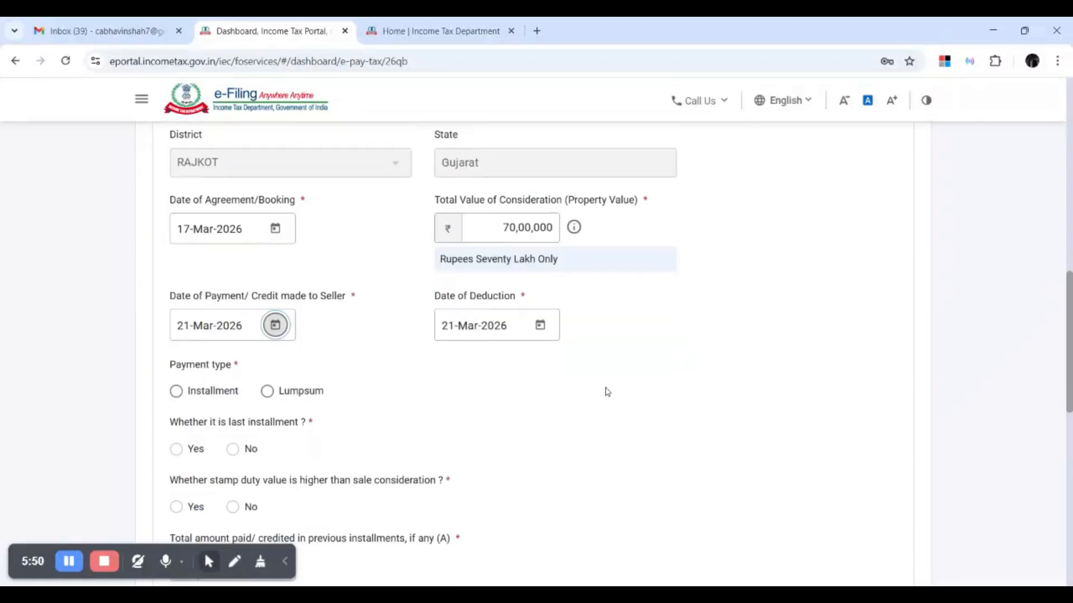
click(267, 321)
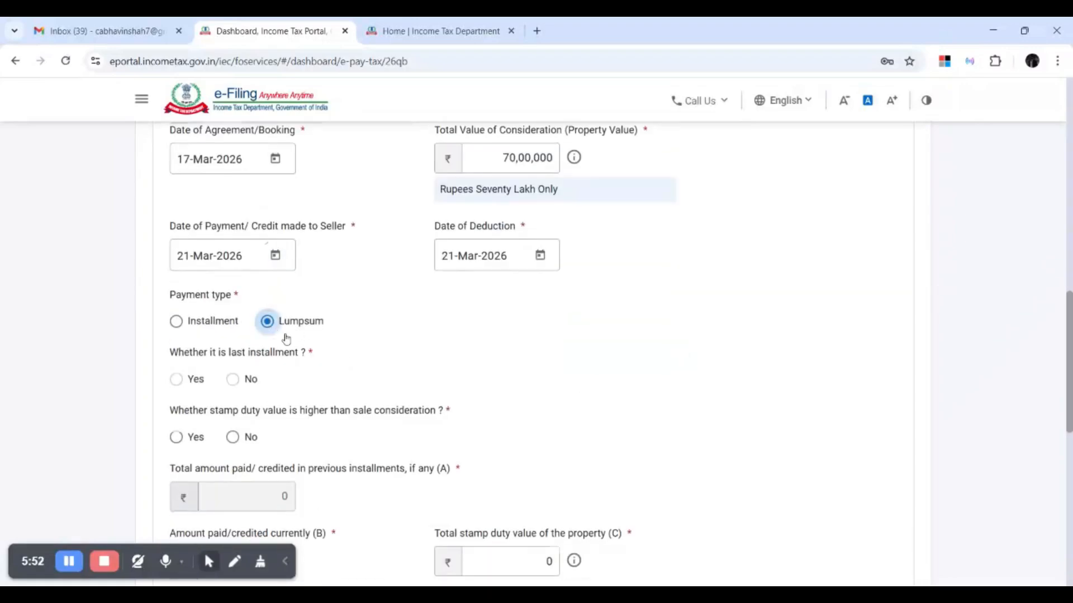
scroll(396, 351, down, 1)
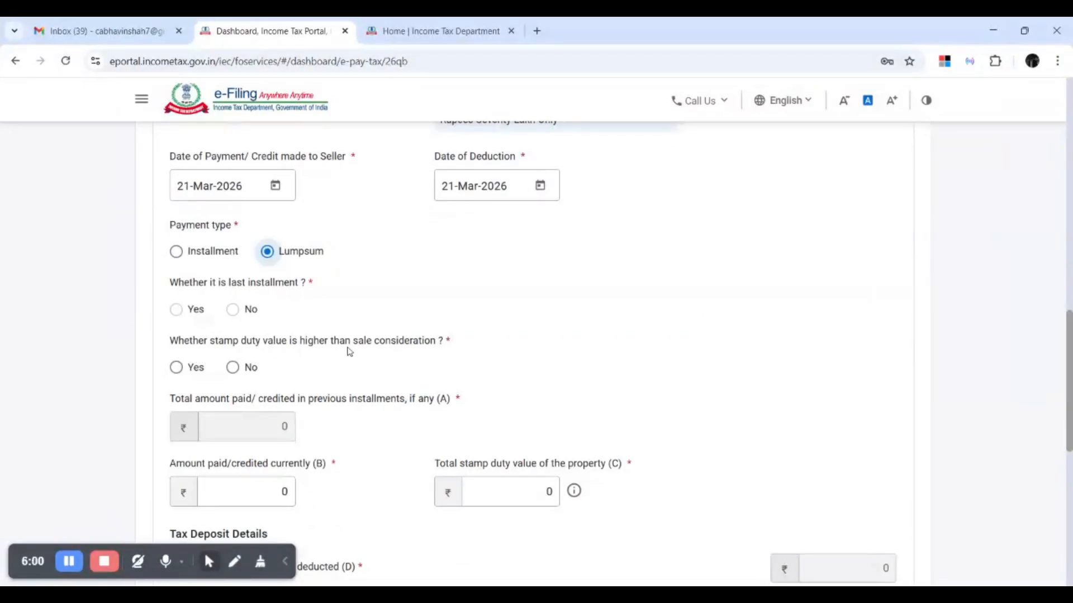
scroll(221, 355, down, 1)
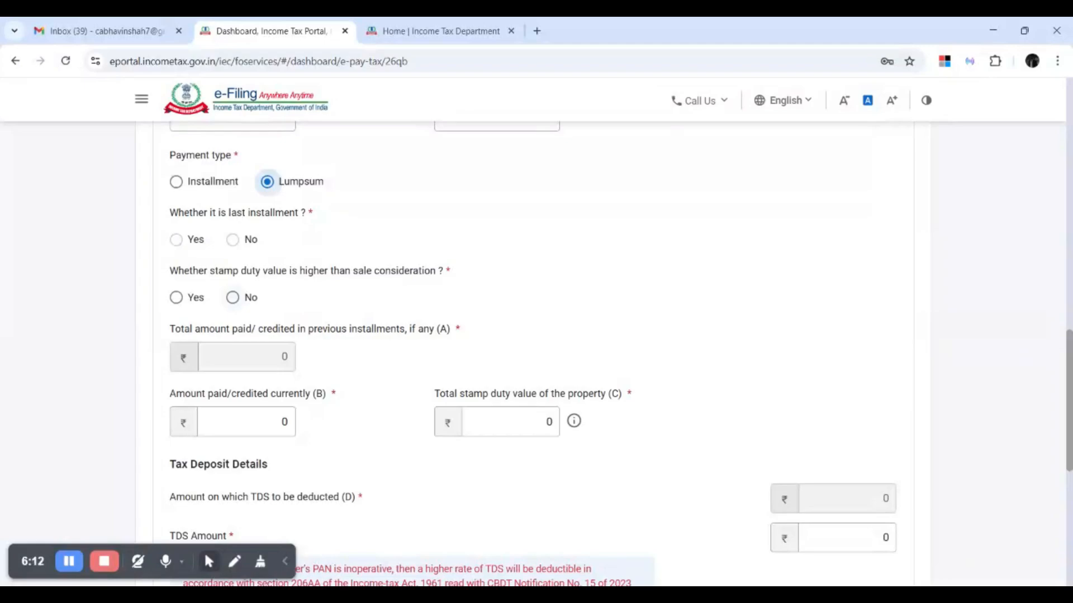
Answer No to the stamp duty question and select the amount paid currently (B).
click(233, 297)
scroll(385, 316, down, 2)
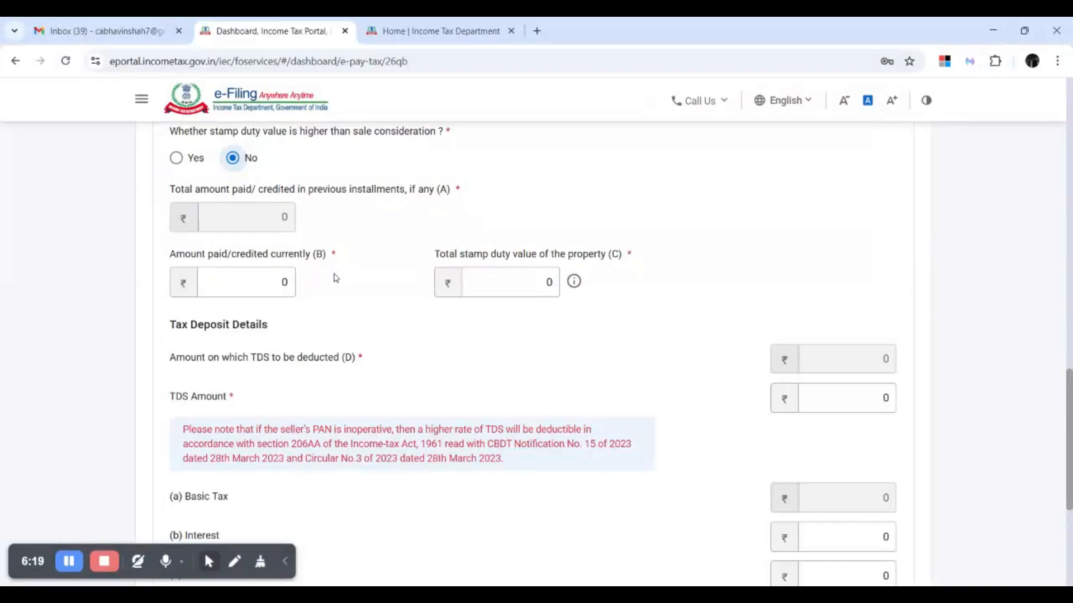
click(280, 283)
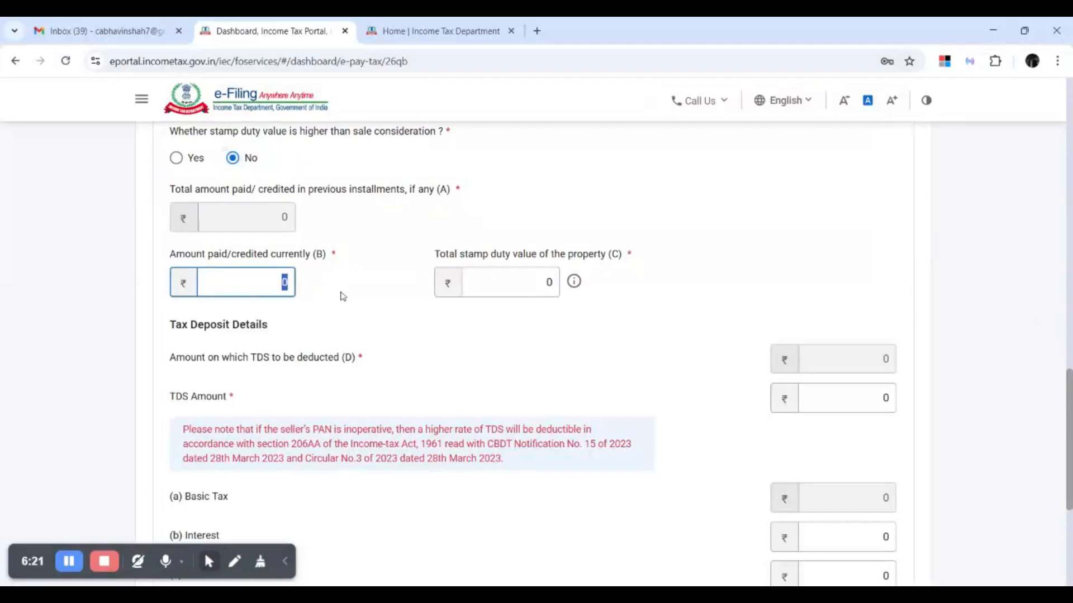
scroll(363, 285, up, 5)
scroll(390, 270, down, 5)
scroll(719, 310, down, 3)
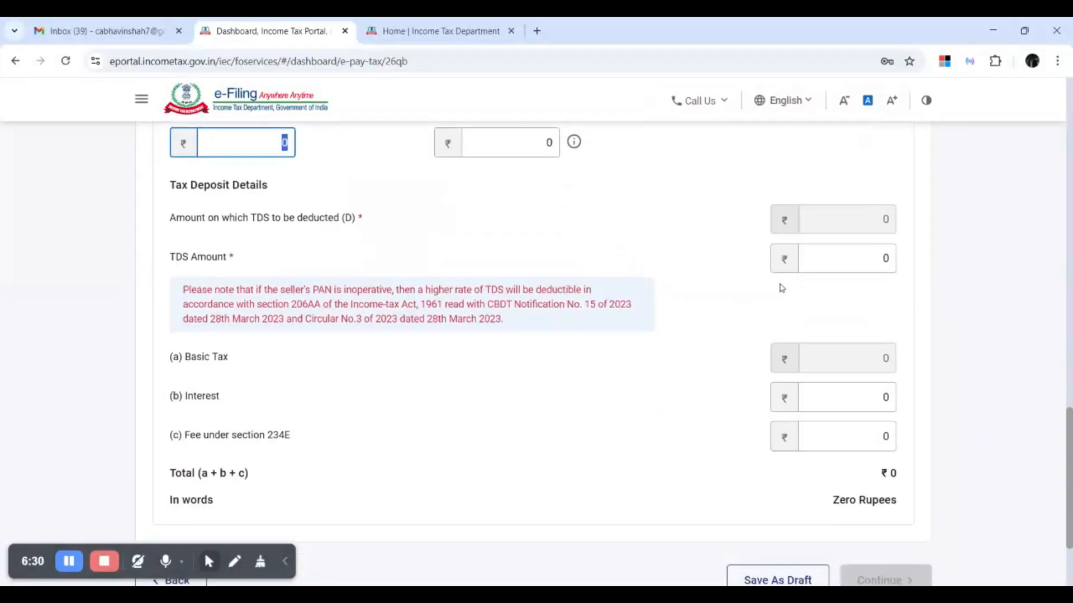
Enter ₹70,000 as the TDS amount so Basic Tax and the total read ₹70,000.
click(852, 267)
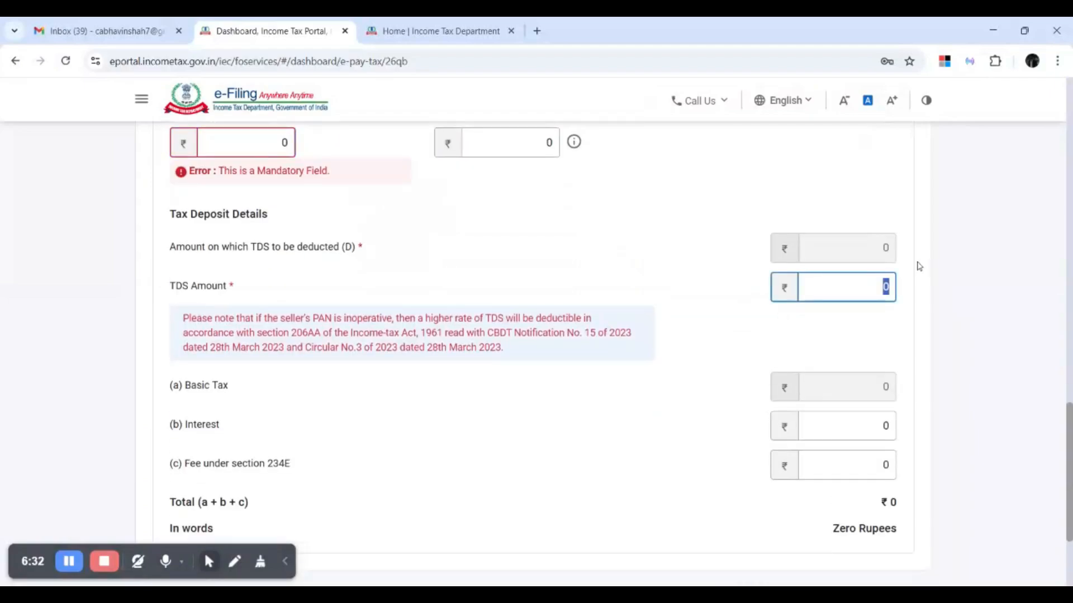
scroll(719, 281, up, 5)
scroll(719, 281, up, 5)
scroll(718, 284, down, 10)
text(700000)
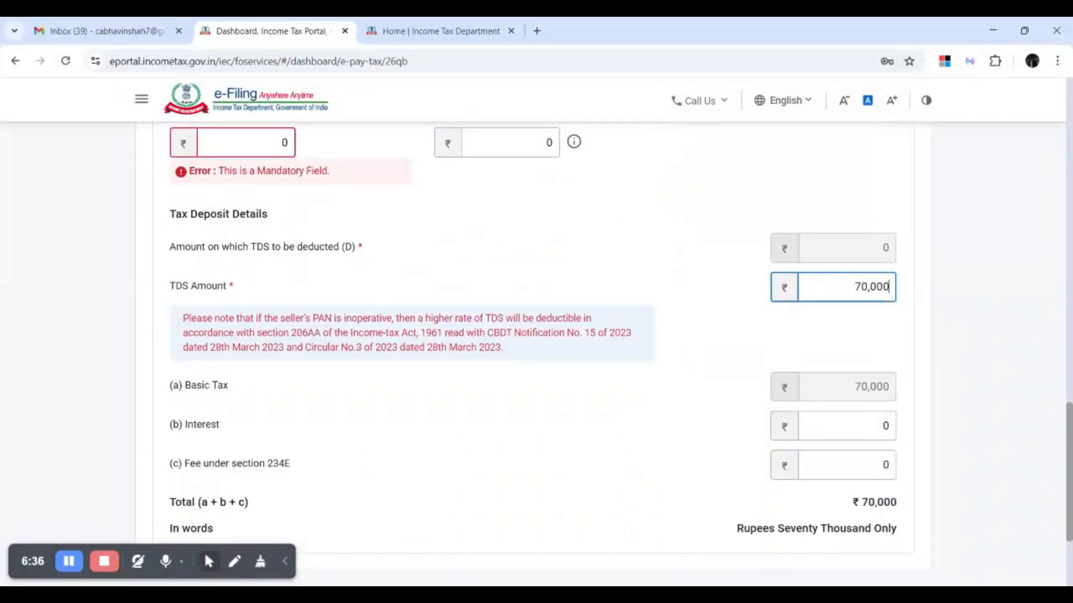
key(Tab)
scroll(725, 298, down, 1)
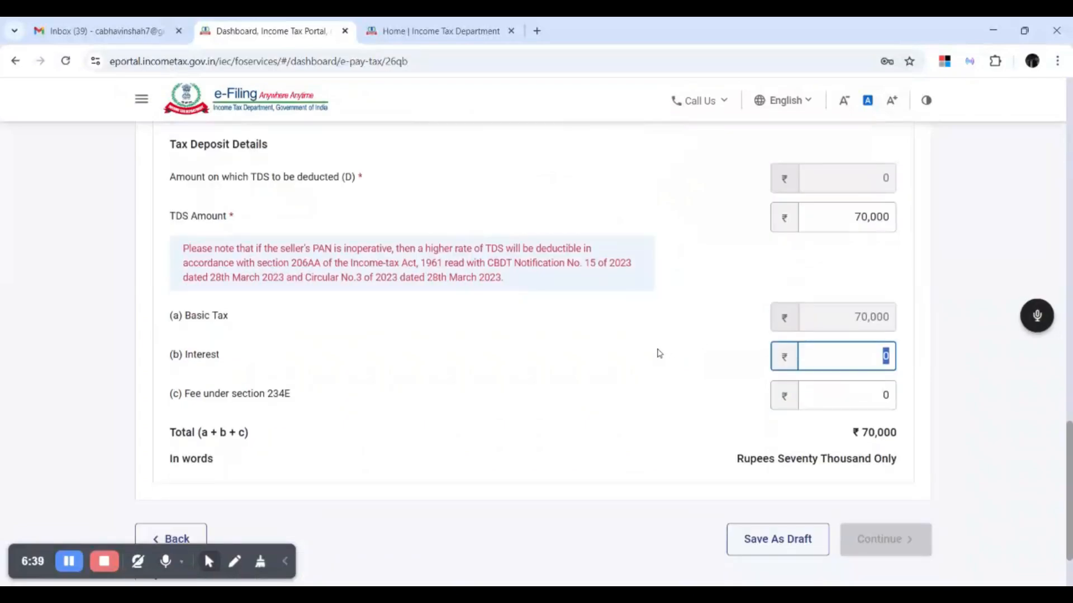
scroll(656, 354, up, 3)
scroll(657, 354, up, 5)
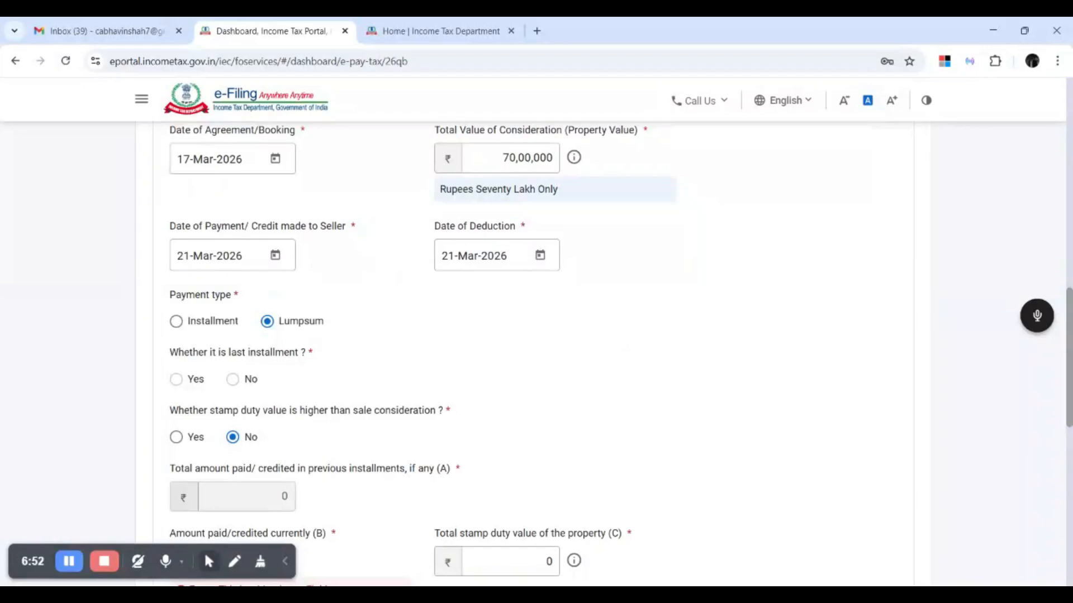
scroll(615, 339, down, 3)
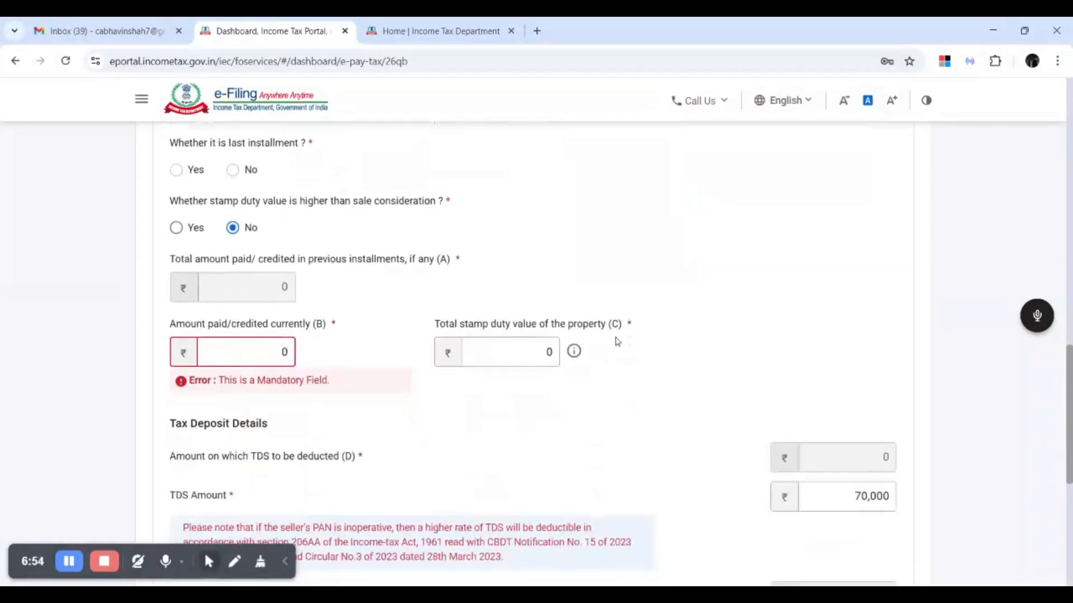
scroll(615, 339, down, 1)
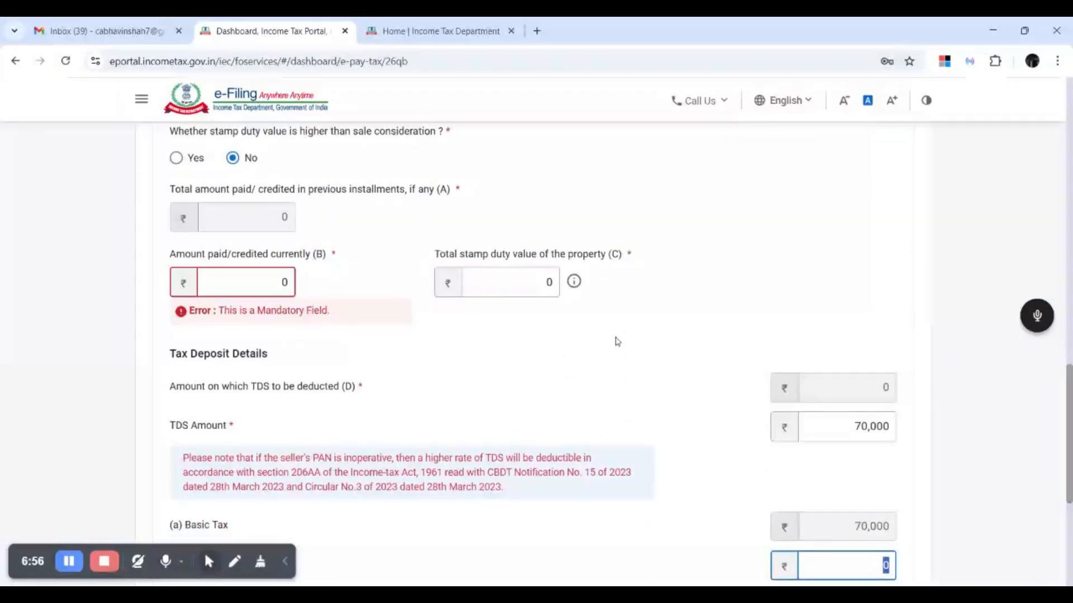
scroll(618, 339, down, 3)
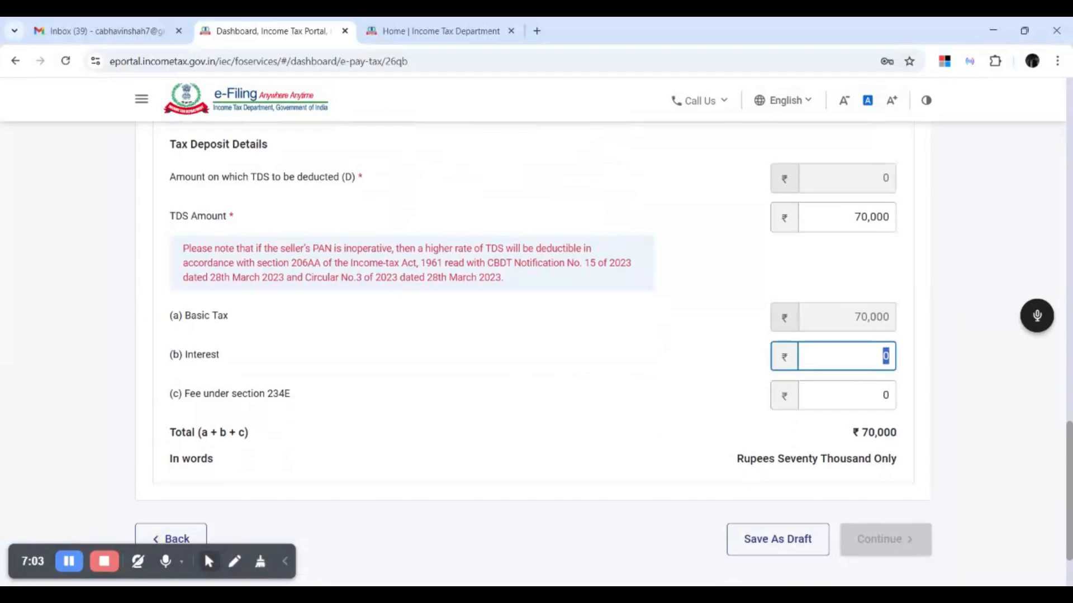
scroll(615, 339, down, 1)
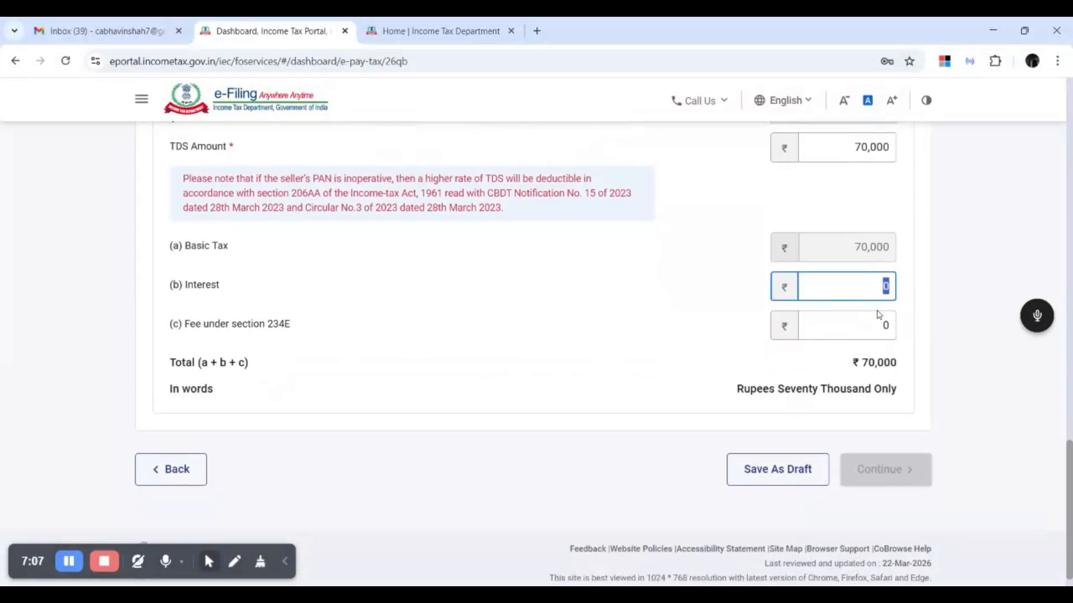
key(Tab)
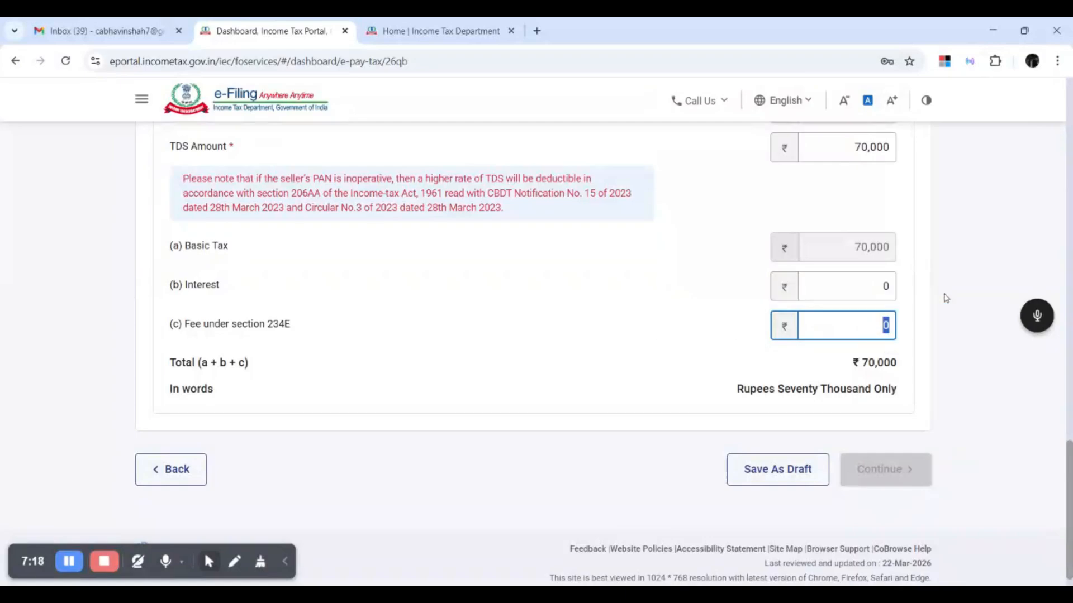
scroll(903, 296, up, 10)
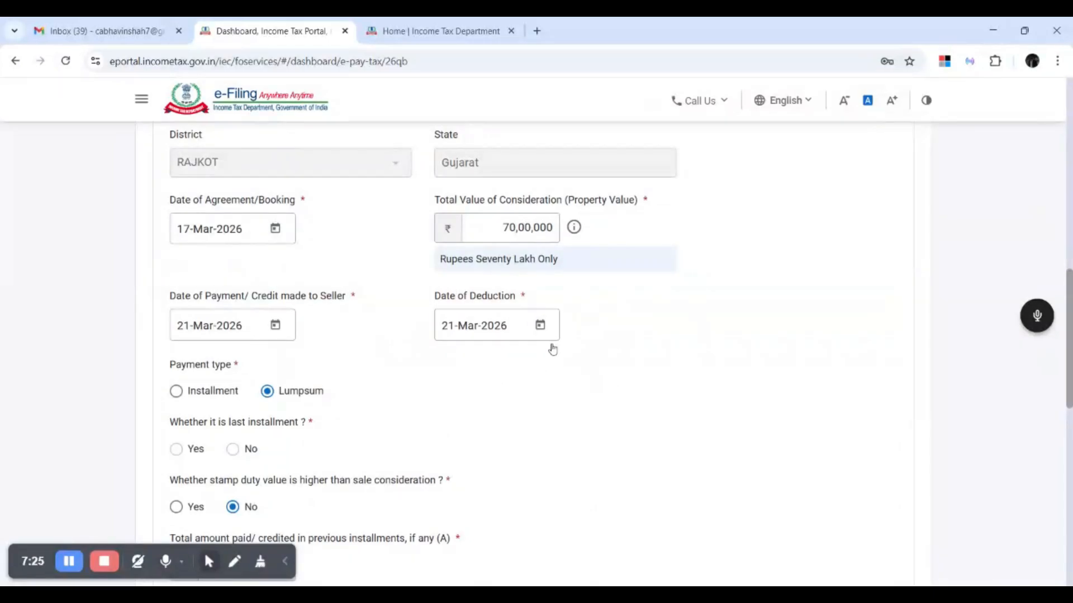
scroll(757, 312, down, 3)
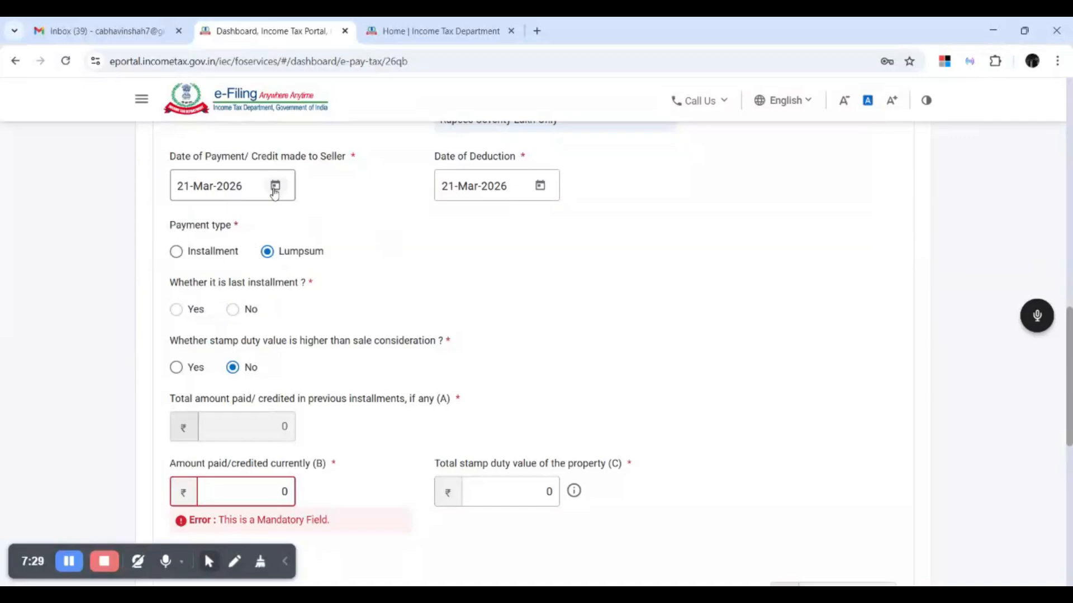
scroll(749, 299, down, 5)
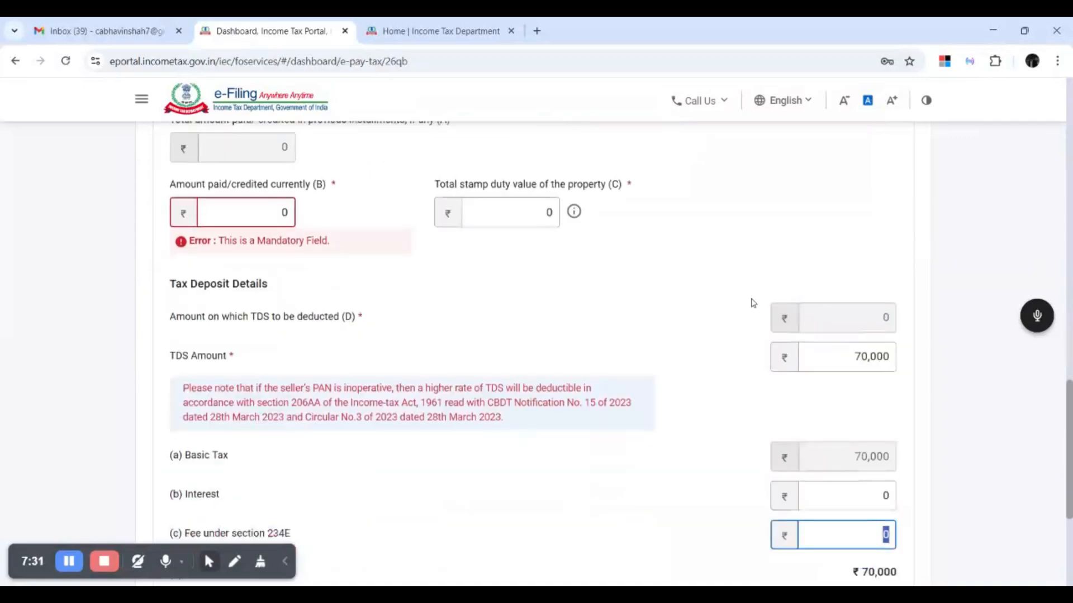
scroll(753, 303, down, 4)
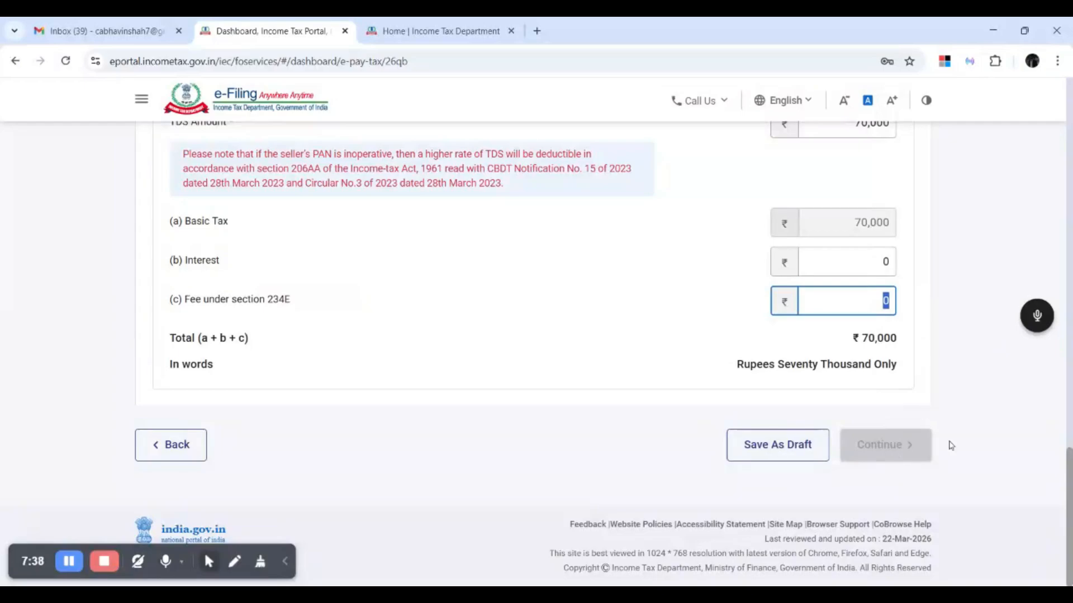
scroll(956, 317, up, 6)
scroll(956, 316, up, 5)
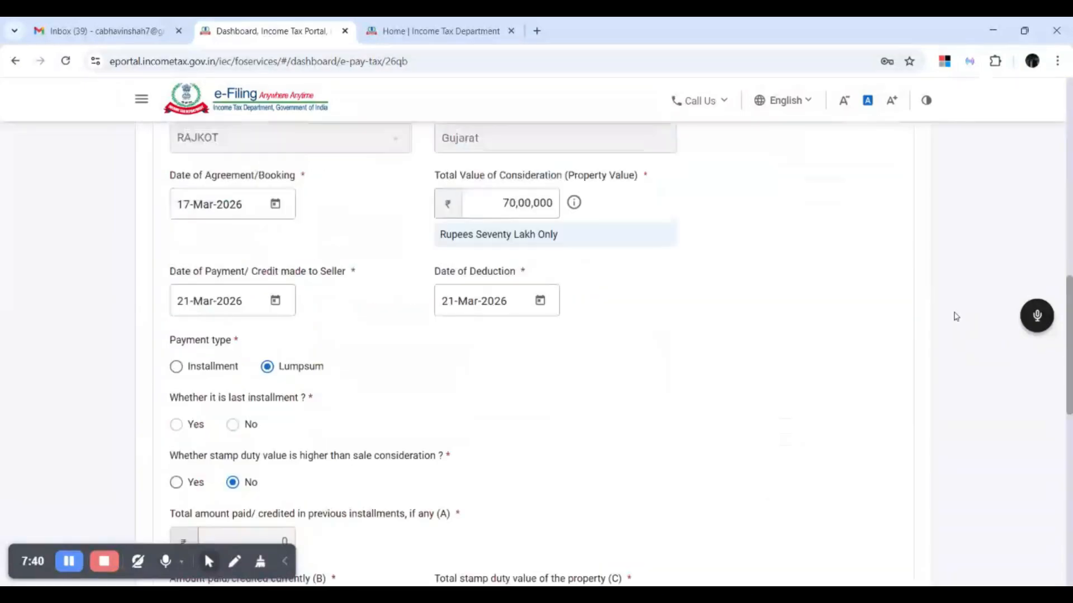
scroll(956, 316, up, 5)
scroll(955, 317, up, 7)
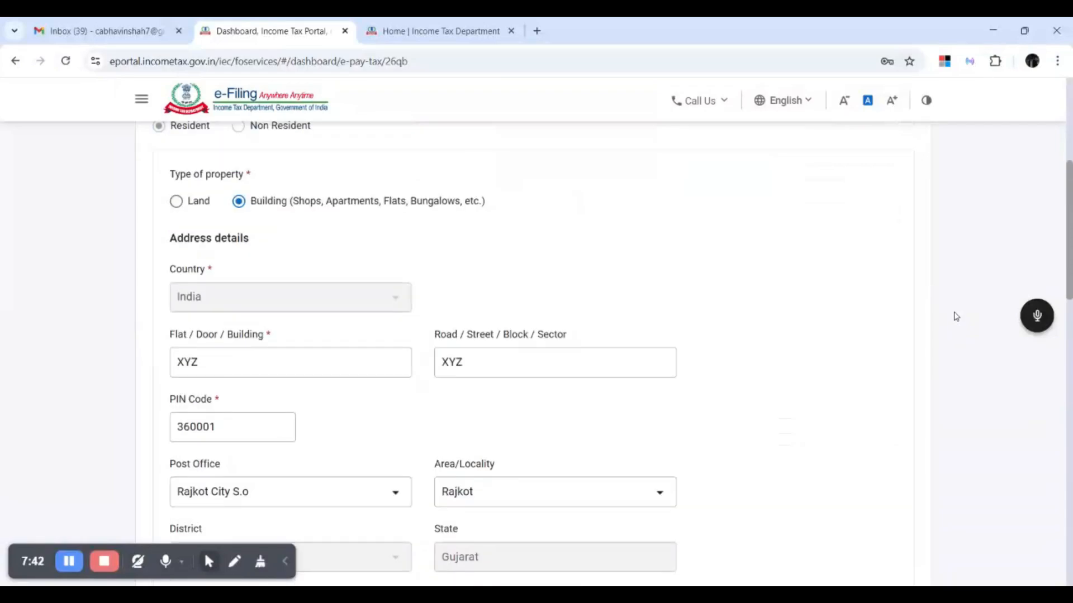
scroll(781, 328, down, 5)
scroll(781, 328, down, 6)
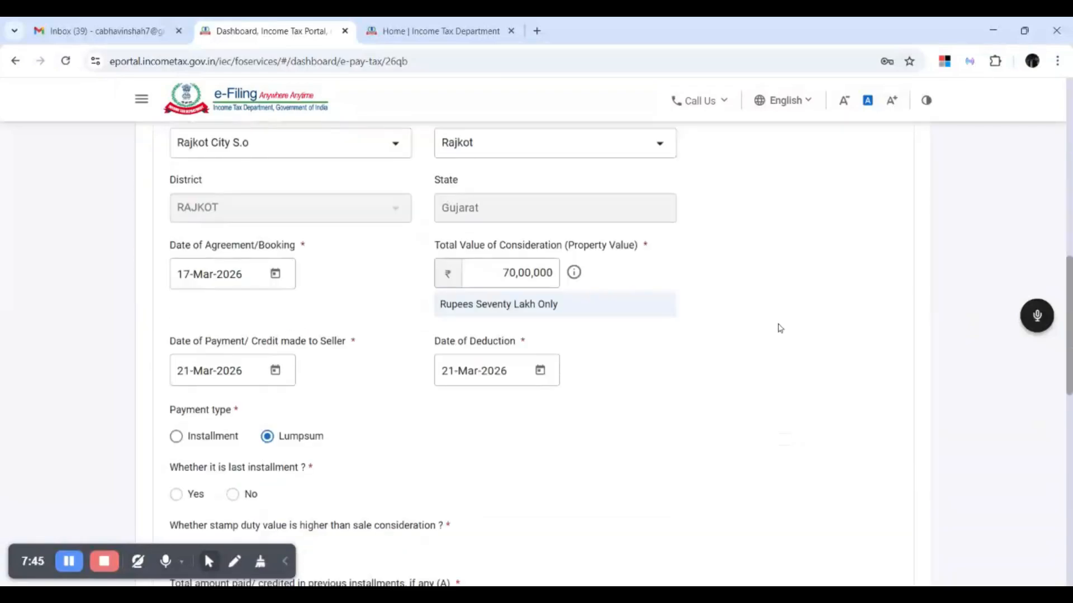
scroll(780, 328, down, 12)
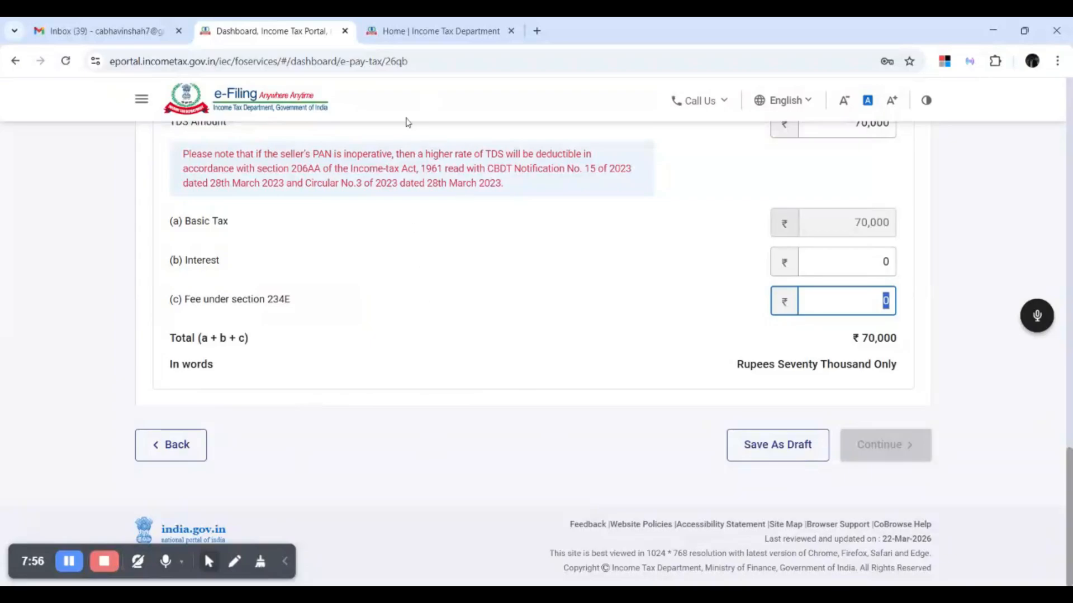
Switch to the 'Home | Income Tax Department' tab and minimise the browser window.
click(437, 30)
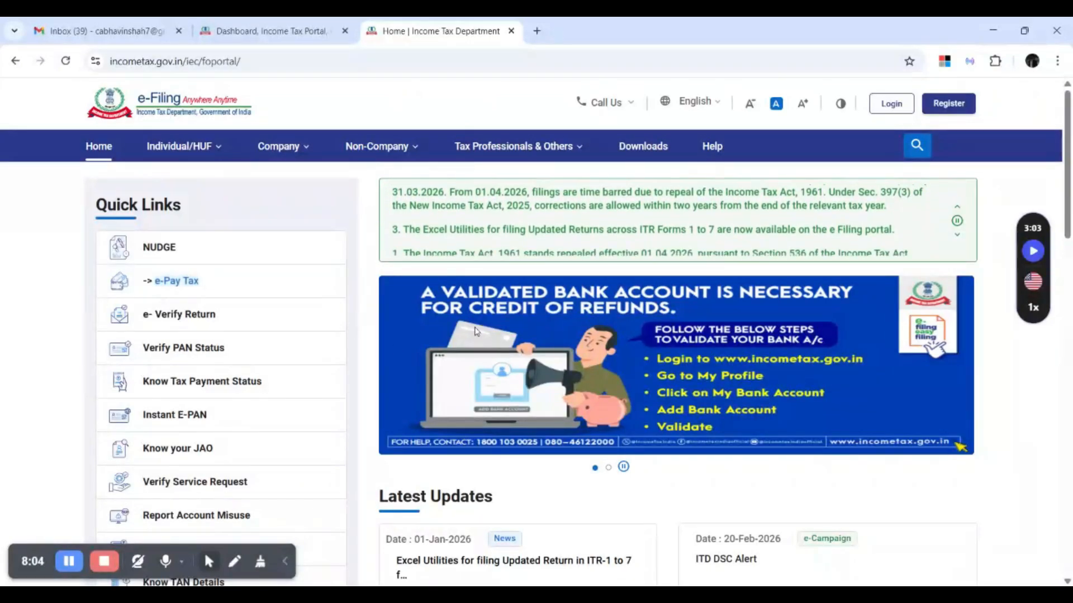
click(1003, 37)
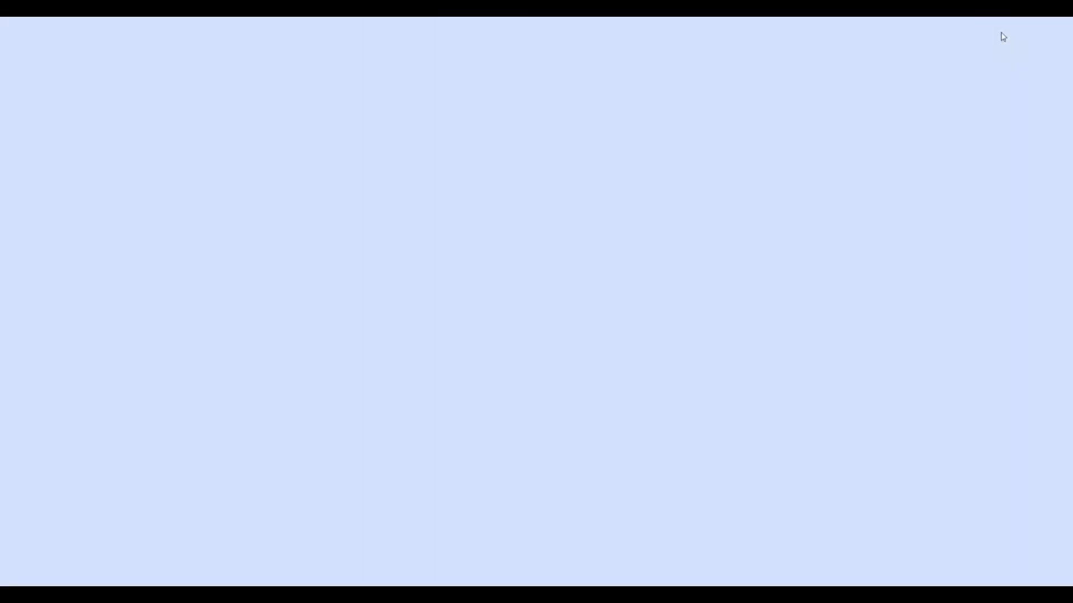